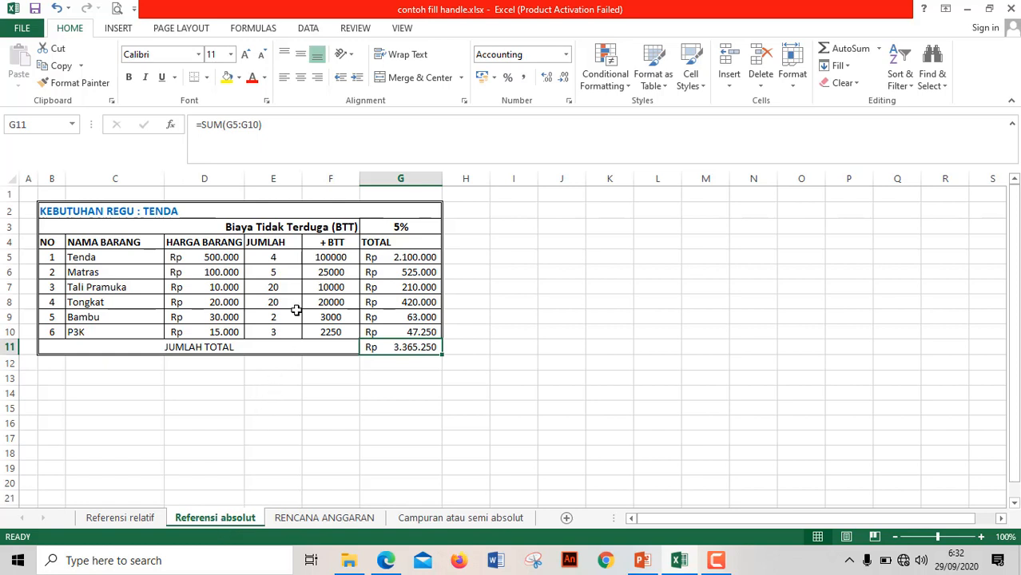
- Clear the + BTT amounts in F5:F10 of the tent requirements table
drag(322, 259, 341, 329)
key(Delete)
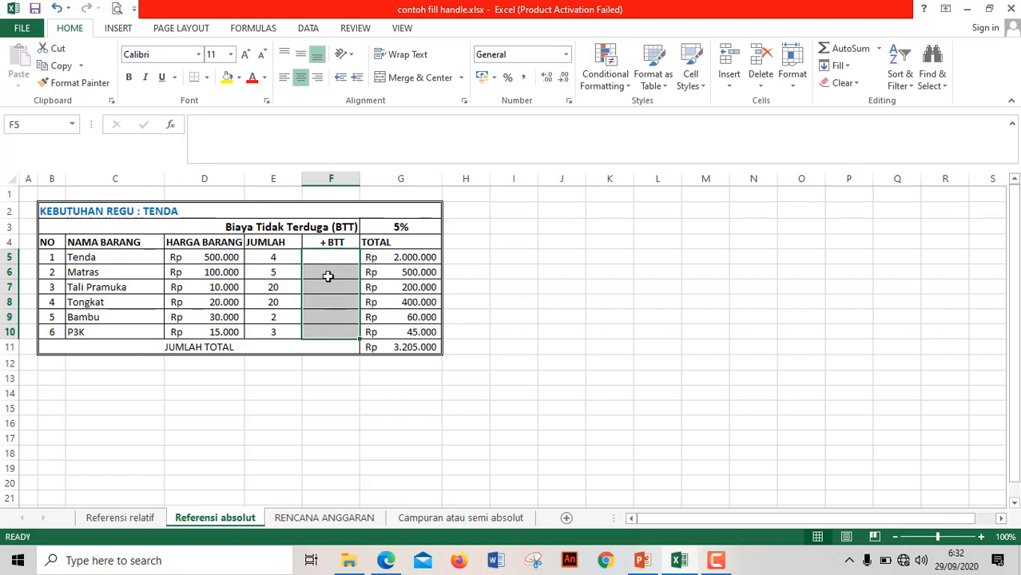
- Enter =(D5*E5)*$G$3 in F5 with an absolute reference to the BTT percentage, and fill it down through F10
click(329, 256)
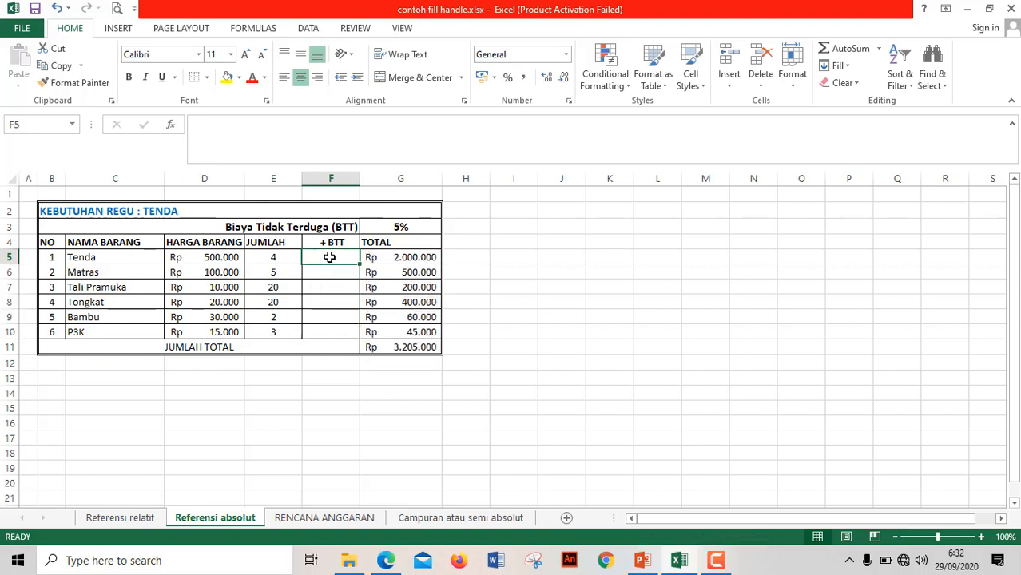
text(=)
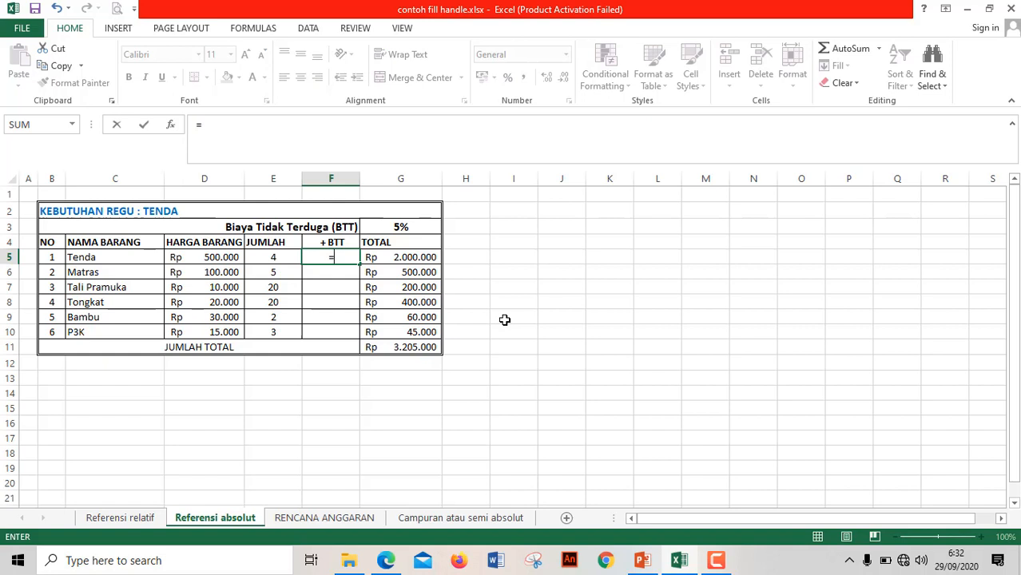
text(()
click(192, 254)
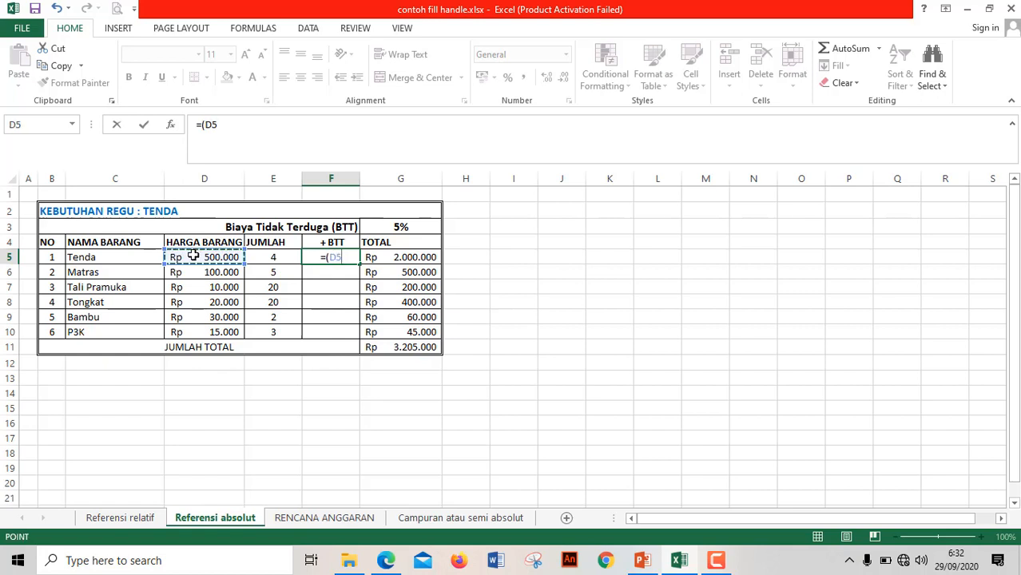
text(*)
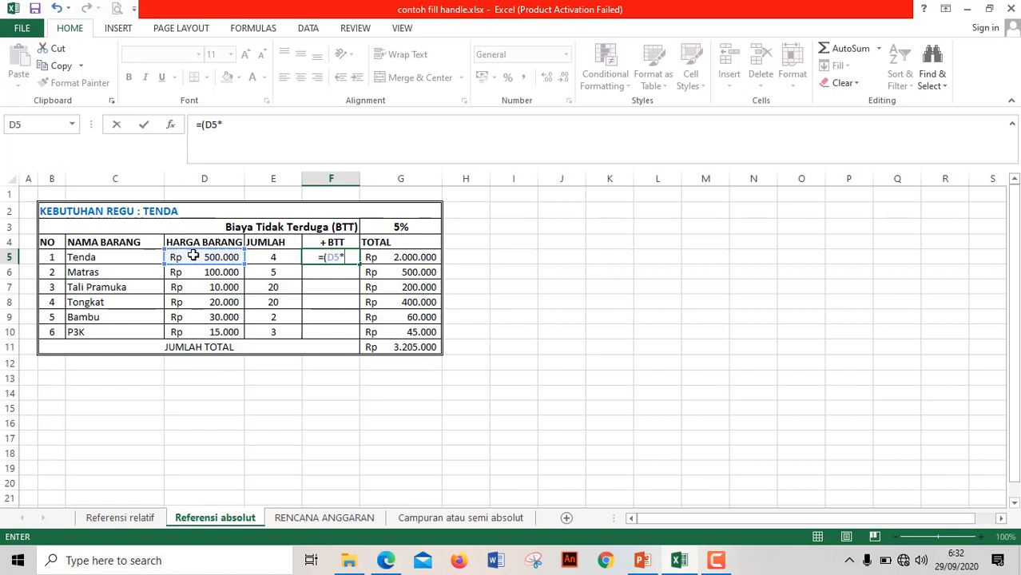
click(270, 257)
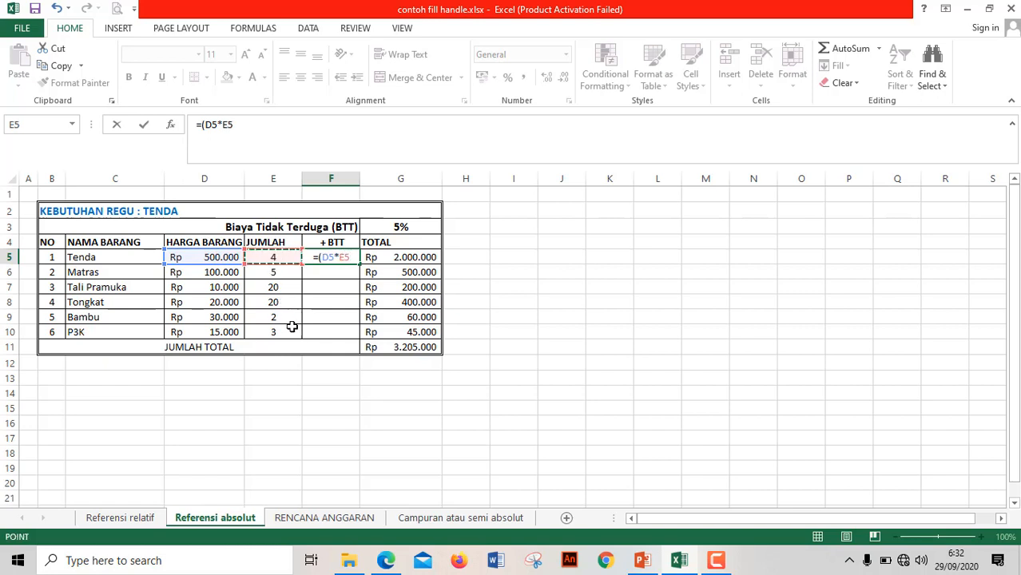
text()*)
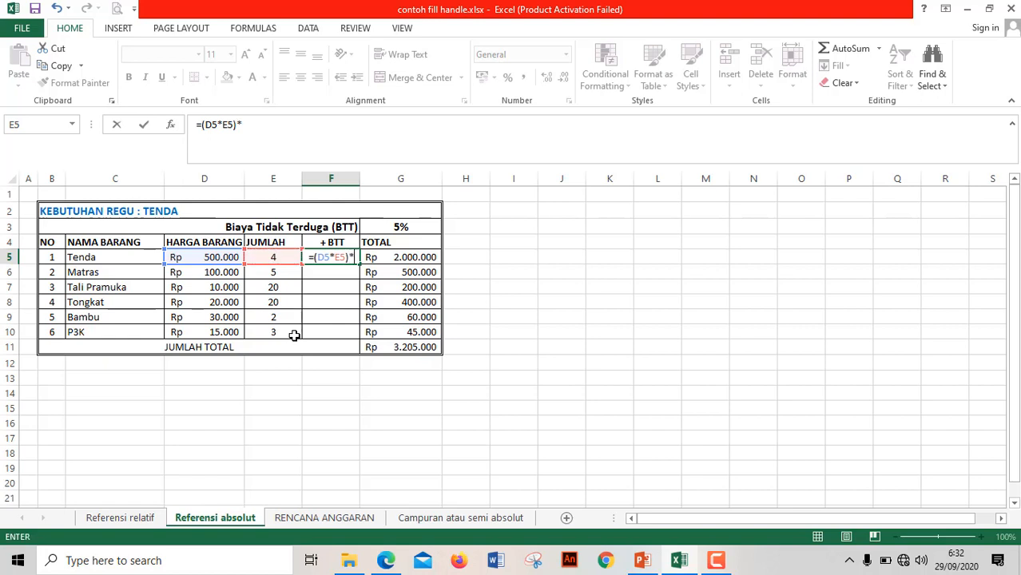
click(414, 227)
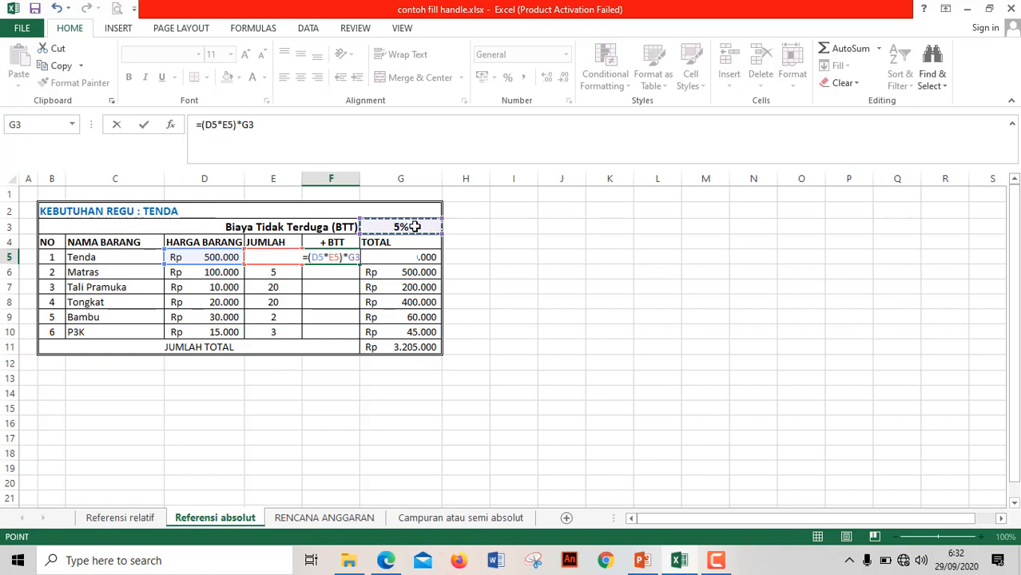
key(F4)
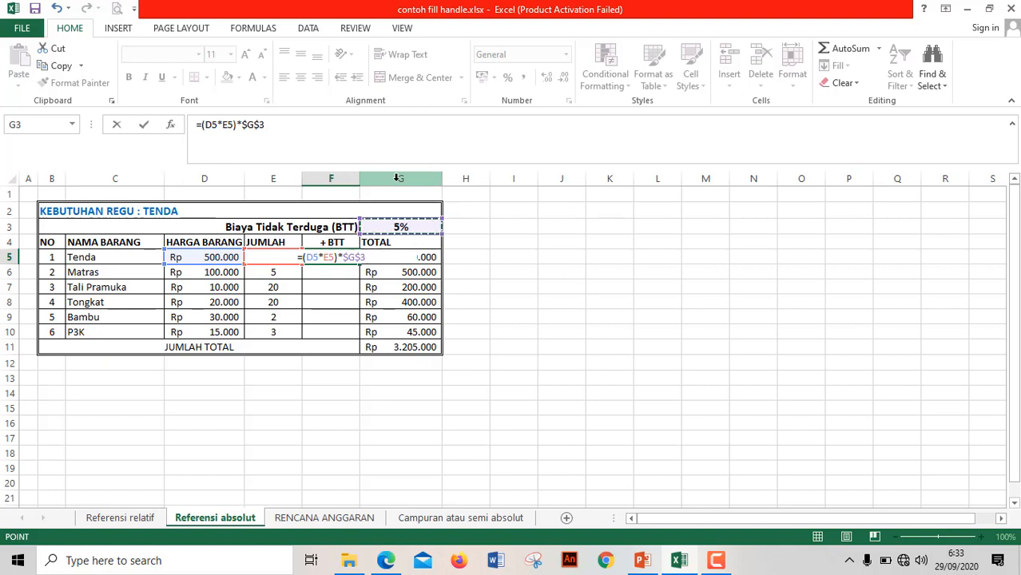
key(Return)
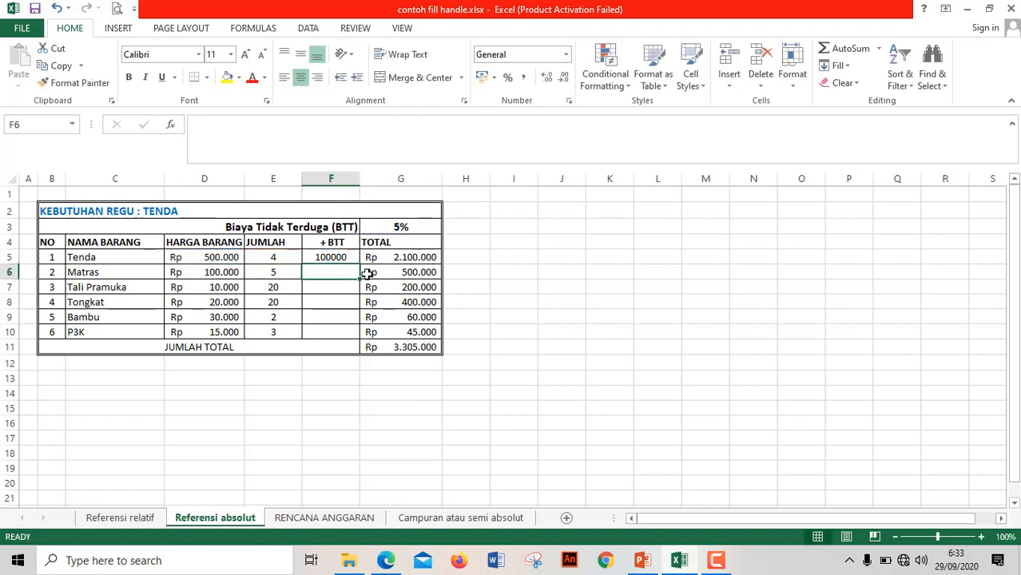
click(337, 256)
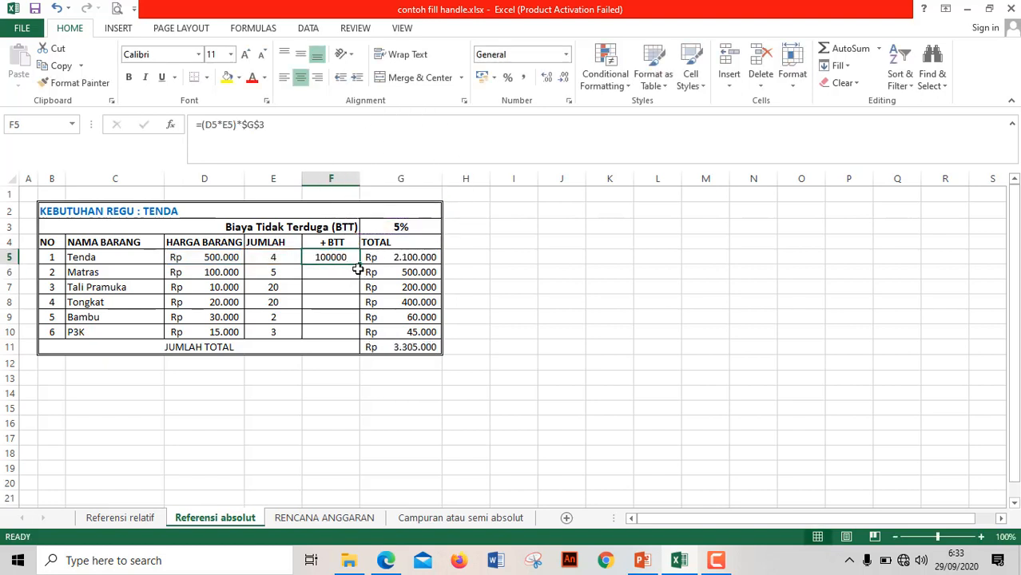
drag(360, 265, 342, 341)
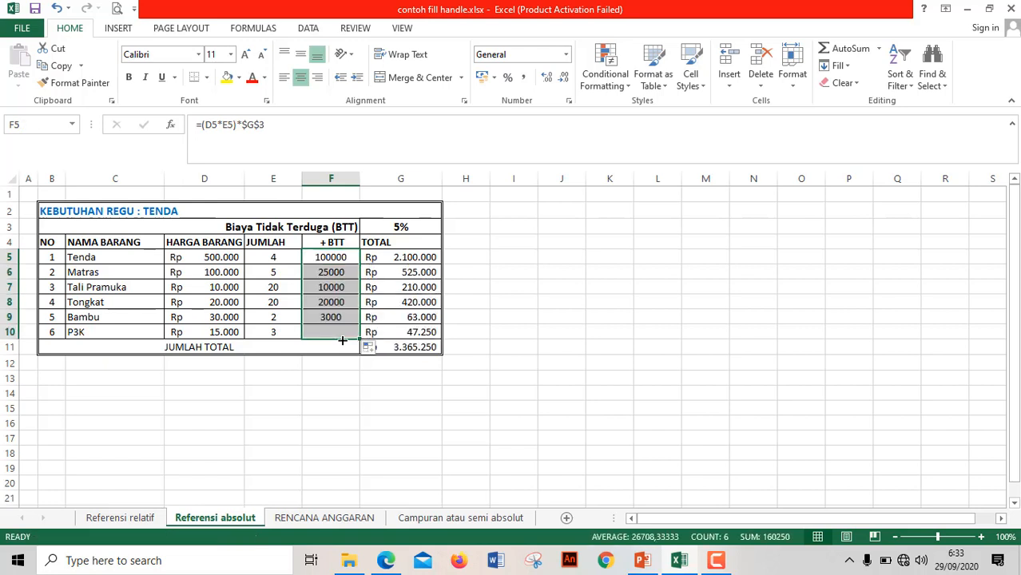
- Examine the + BTT formulas in F5, F6 and F7 to compare their relative and absolute references
click(334, 273)
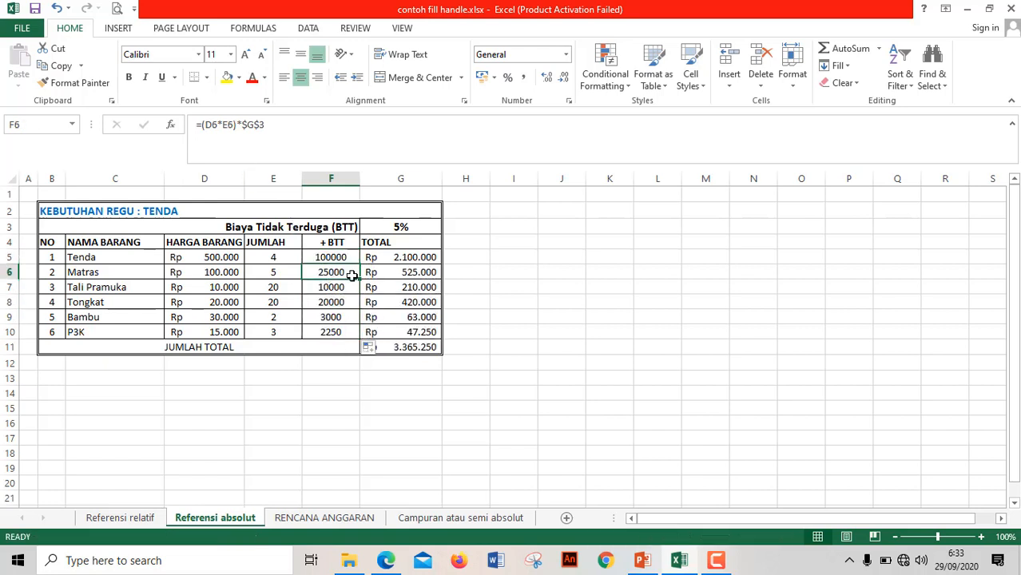
click(337, 256)
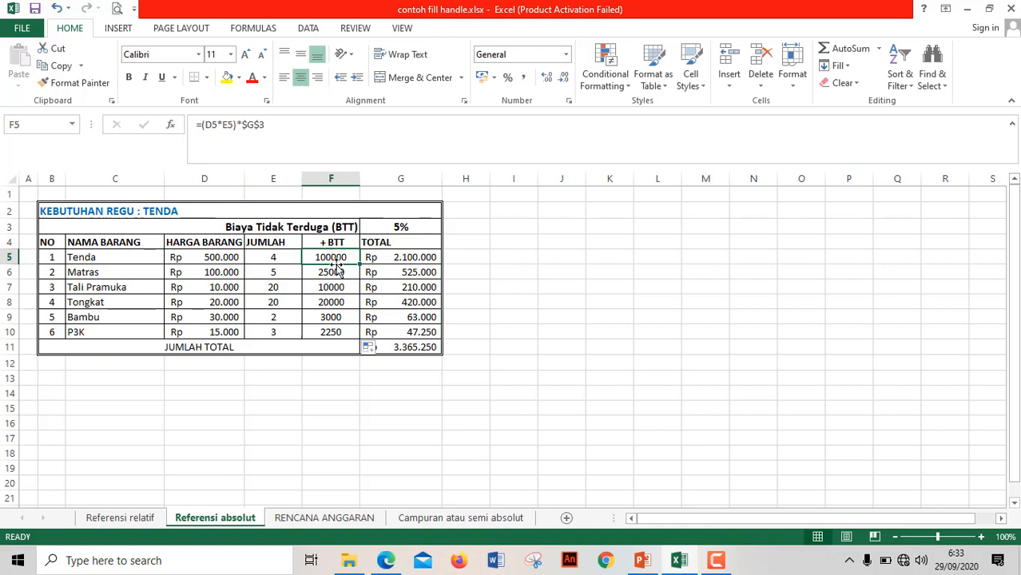
double_click(334, 257)
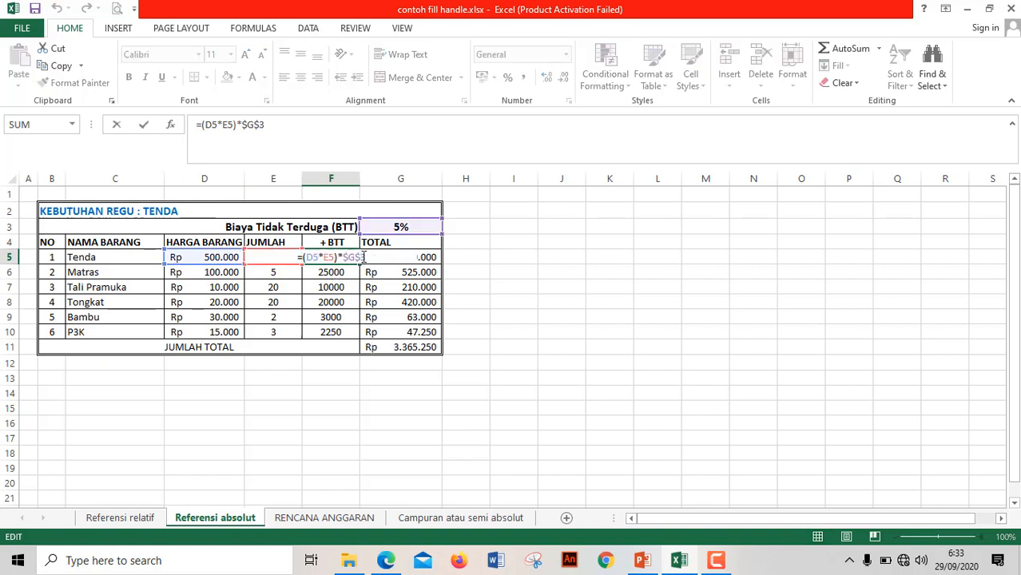
drag(360, 259, 371, 269)
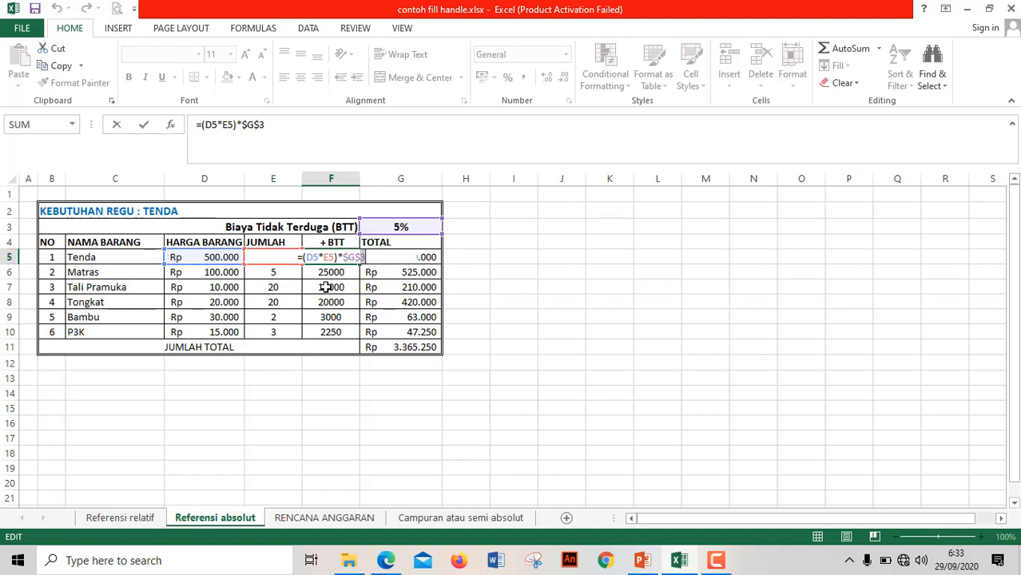
click(328, 288)
double_click(328, 289)
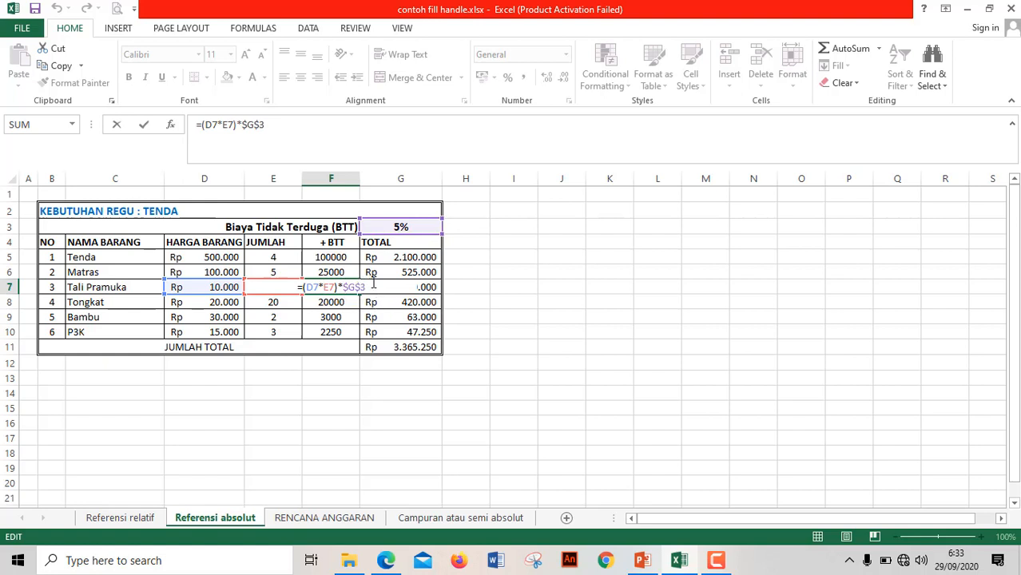
click(336, 334)
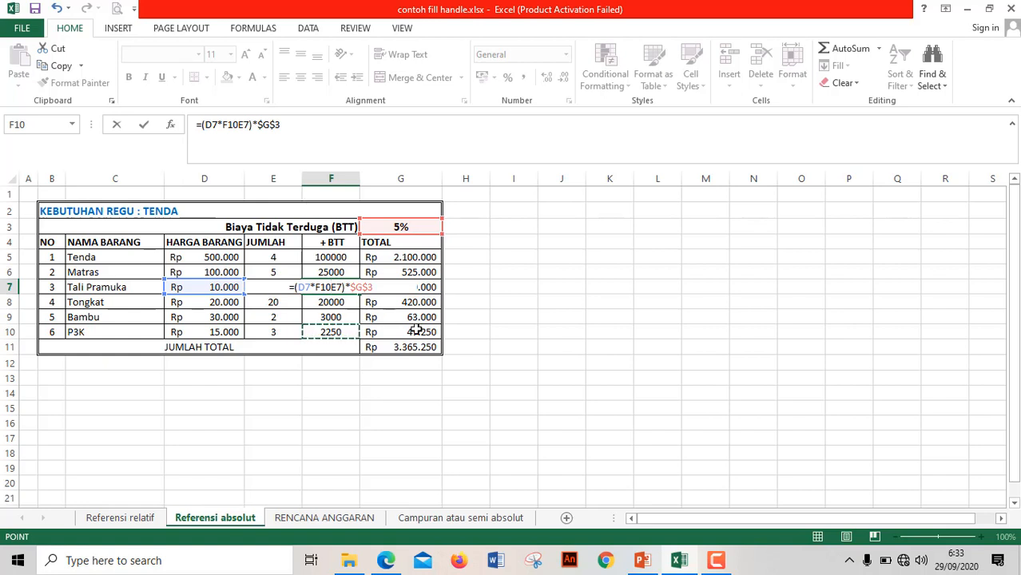
key(BackSpace)
key(BackSpace)
key(BackSpace)
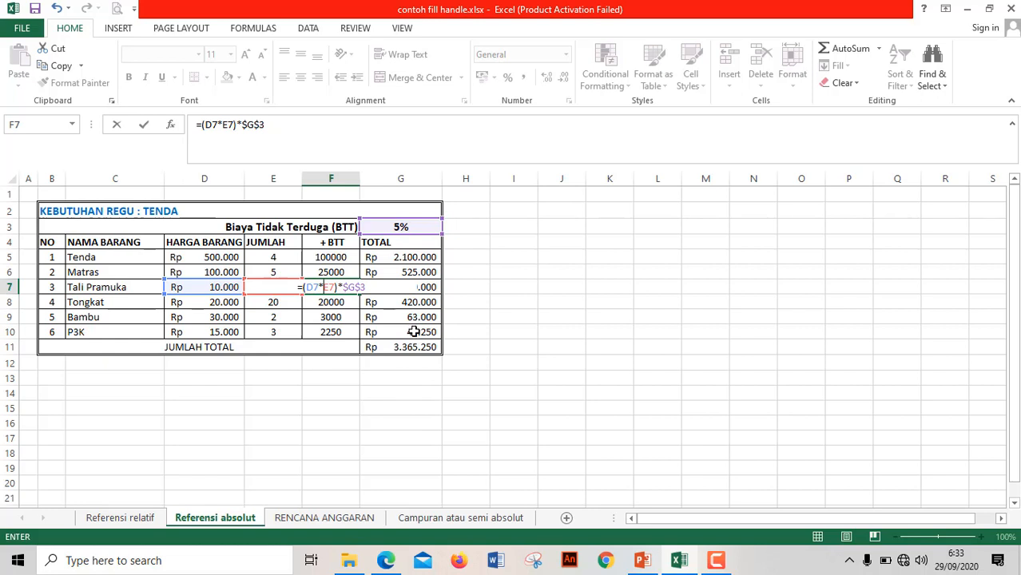
key(Return)
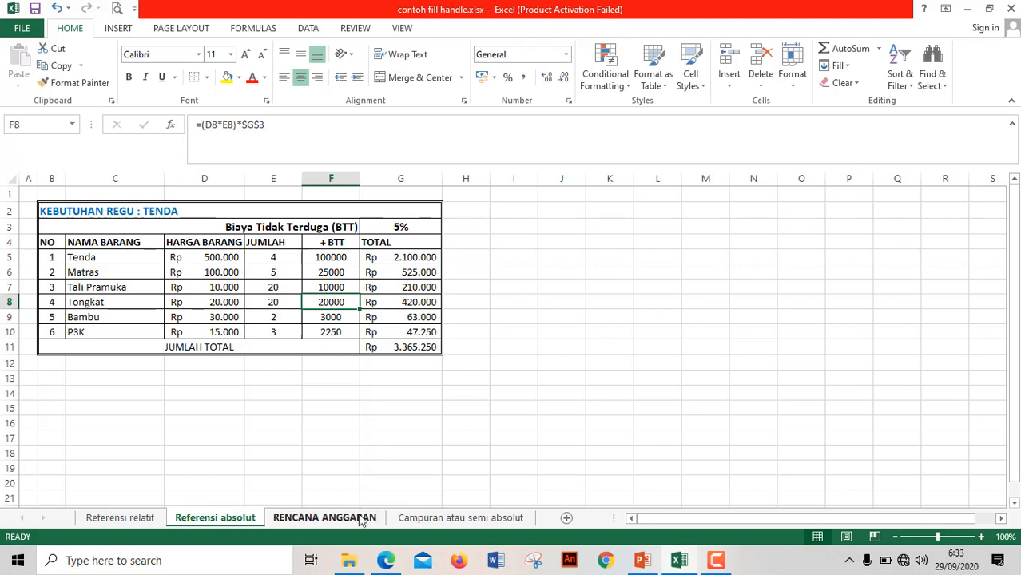
- Clear the Total Tipe 1 and Total Tipe 2 values in C6:D12 on the Campuran atau semi absolut sheet
click(430, 520)
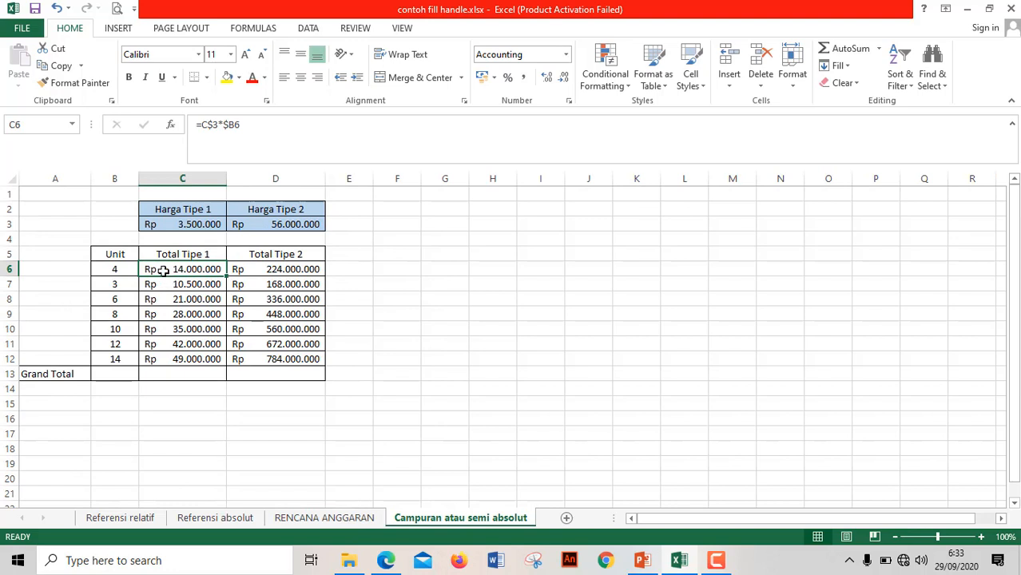
drag(208, 270, 304, 357)
key(Delete)
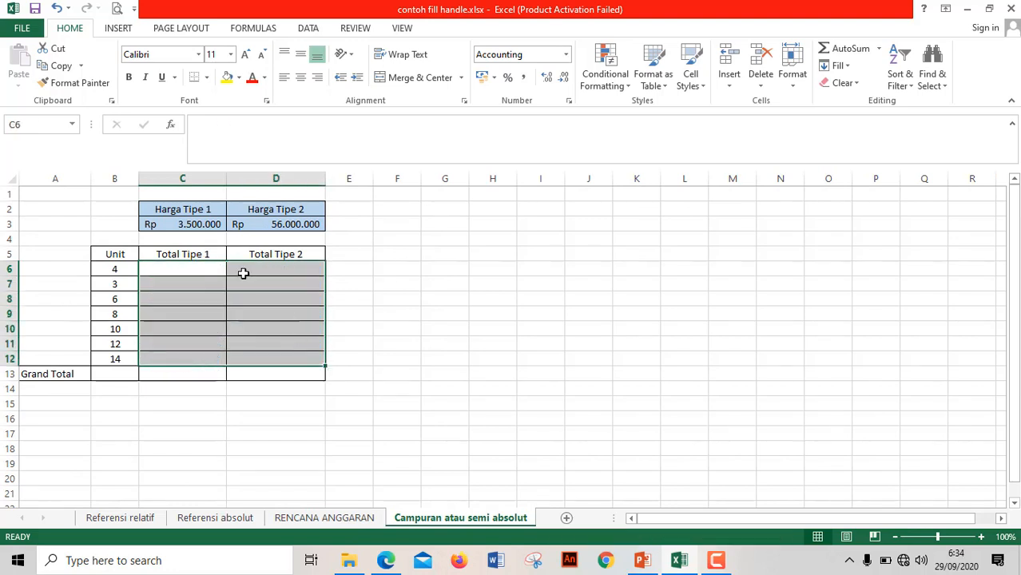
- Enter the mixed-reference formula =C$3*$B6 in C6 and fill it across into D6
click(200, 272)
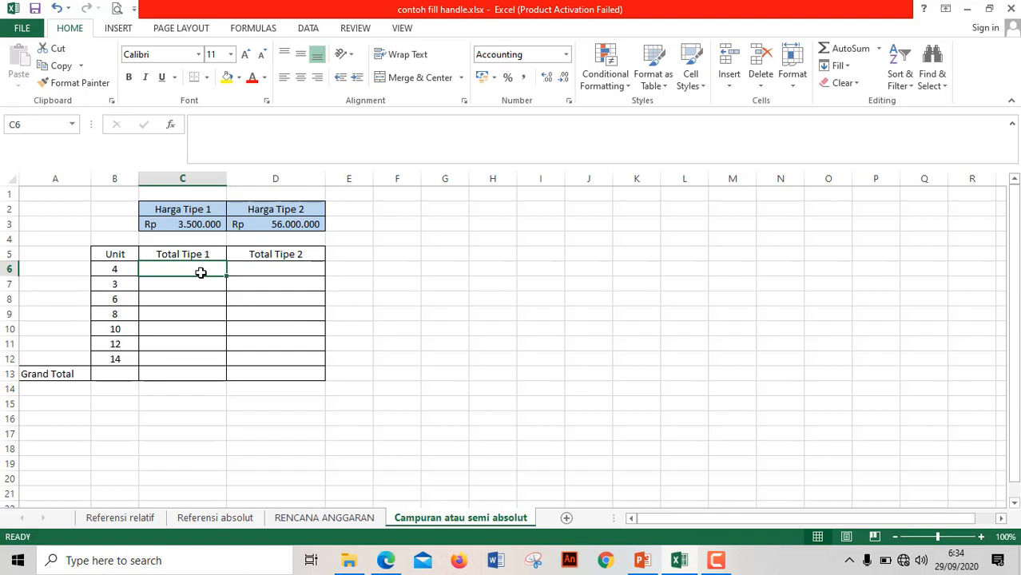
text(=)
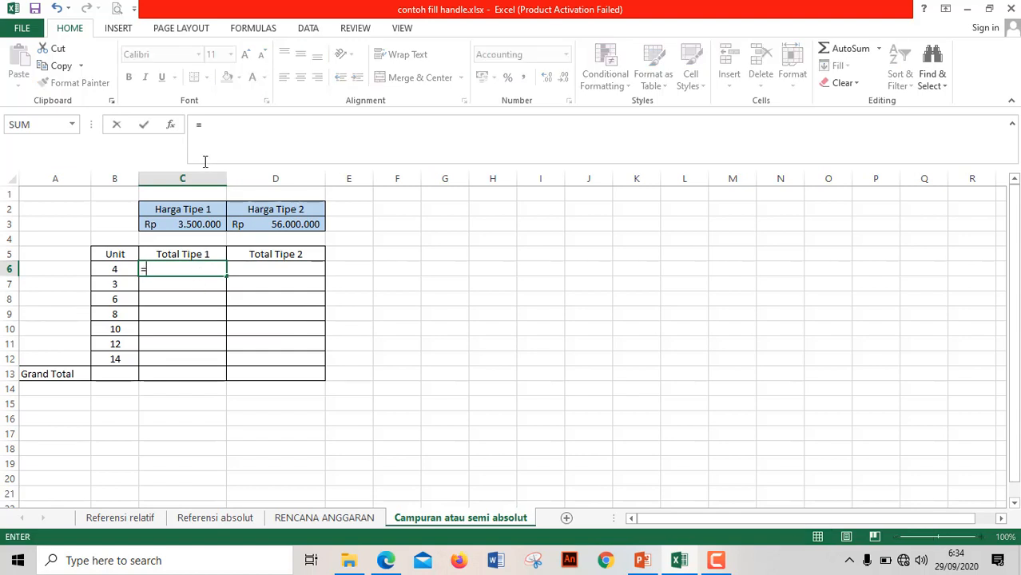
click(184, 227)
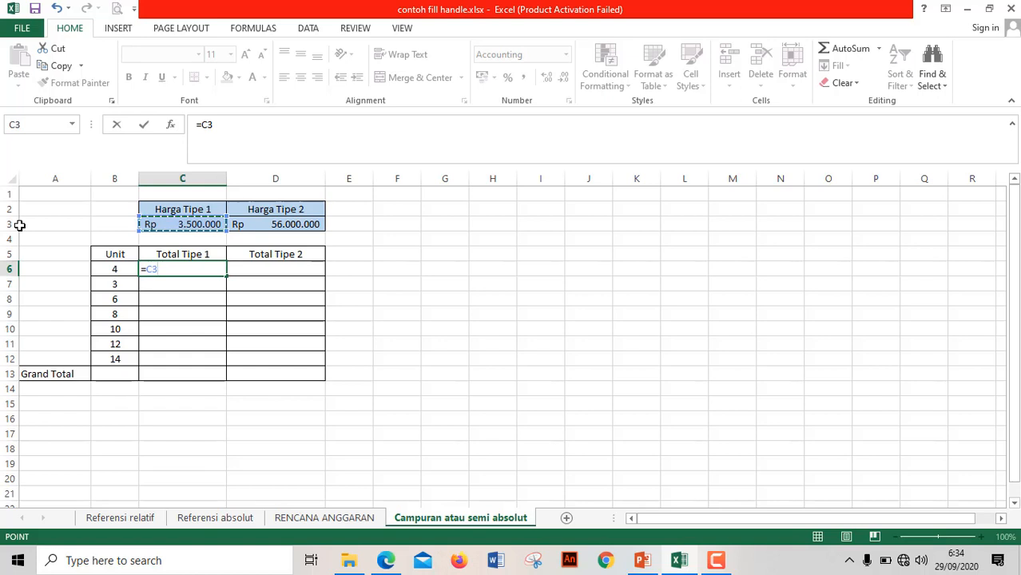
key(F4)
key(F4)
text(*)
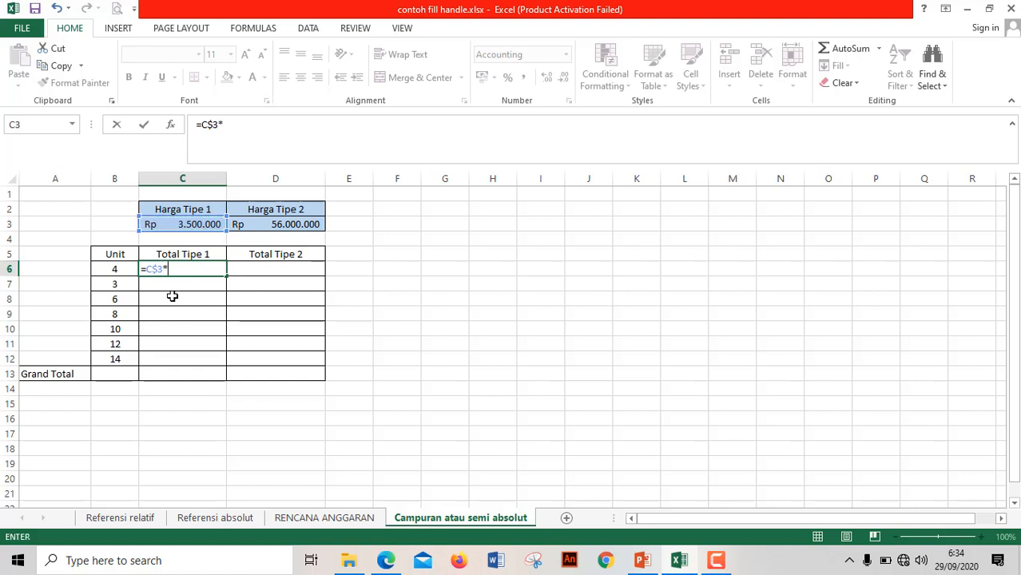
click(108, 270)
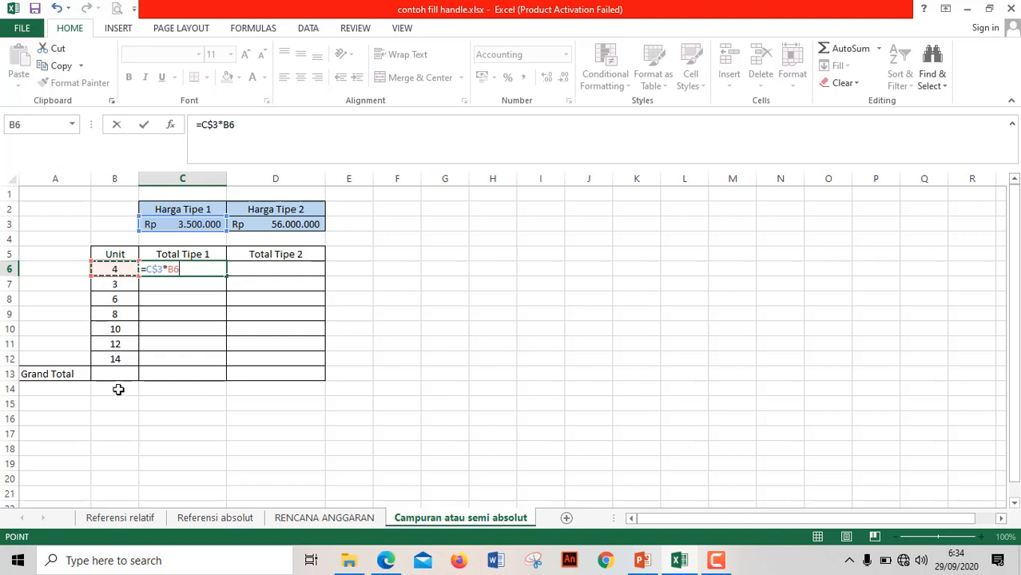
key(F4)
key(F4)
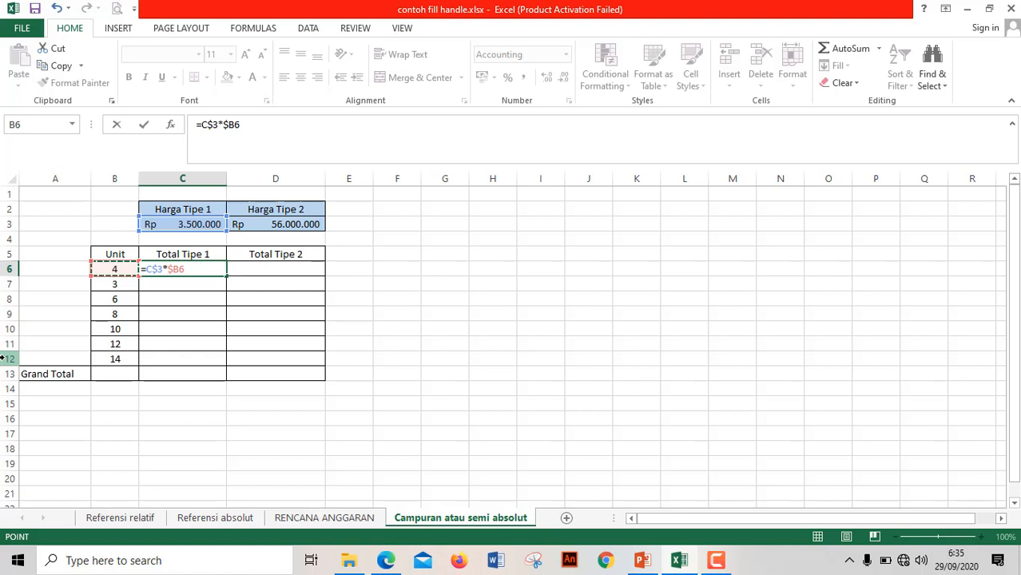
key(Return)
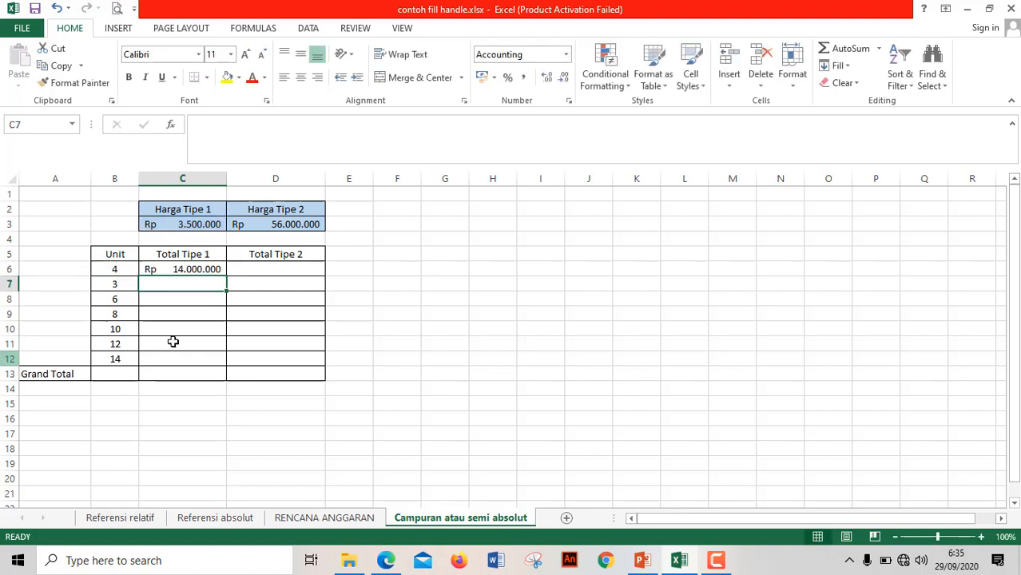
click(206, 270)
drag(227, 275, 293, 278)
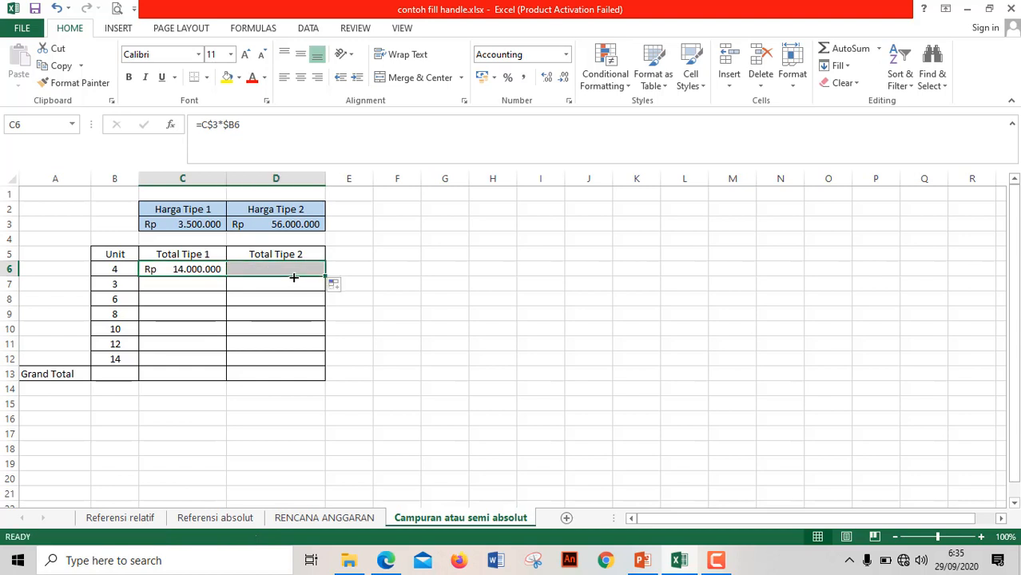
- Compare the formulas in C6 and D6 to examine how the mixed references adjust across columns
click(183, 268)
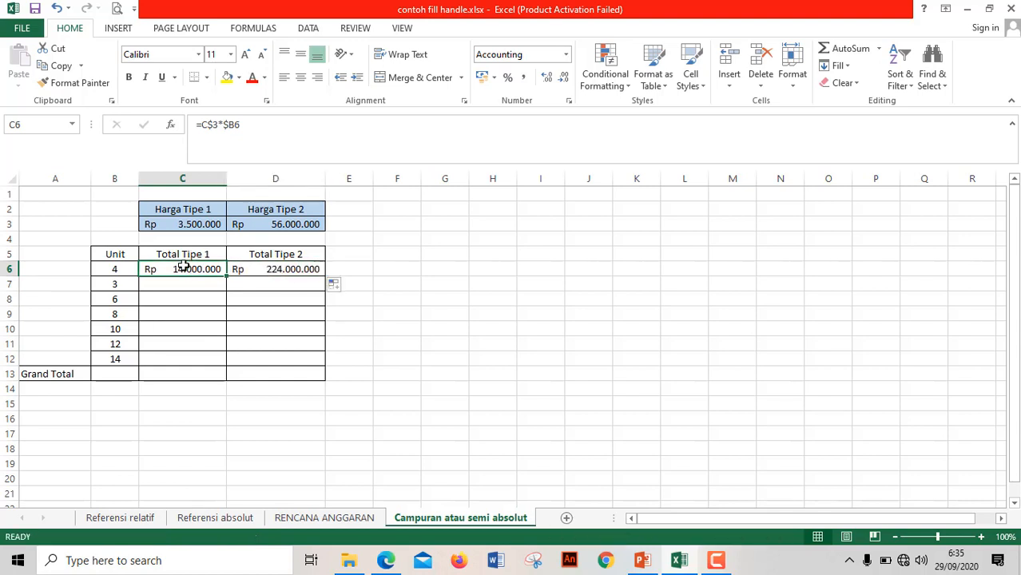
click(244, 269)
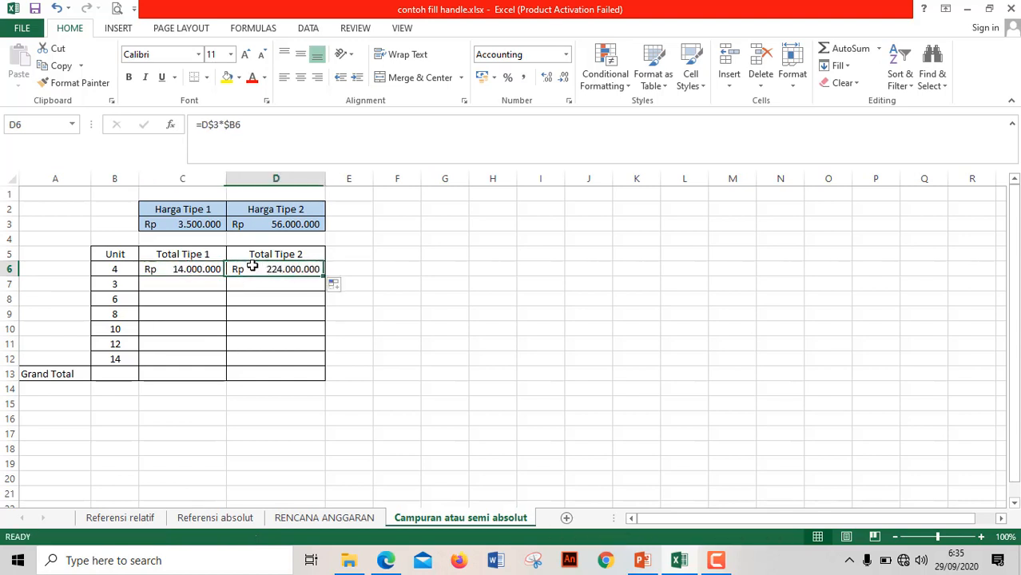
click(177, 271)
click(264, 270)
click(196, 270)
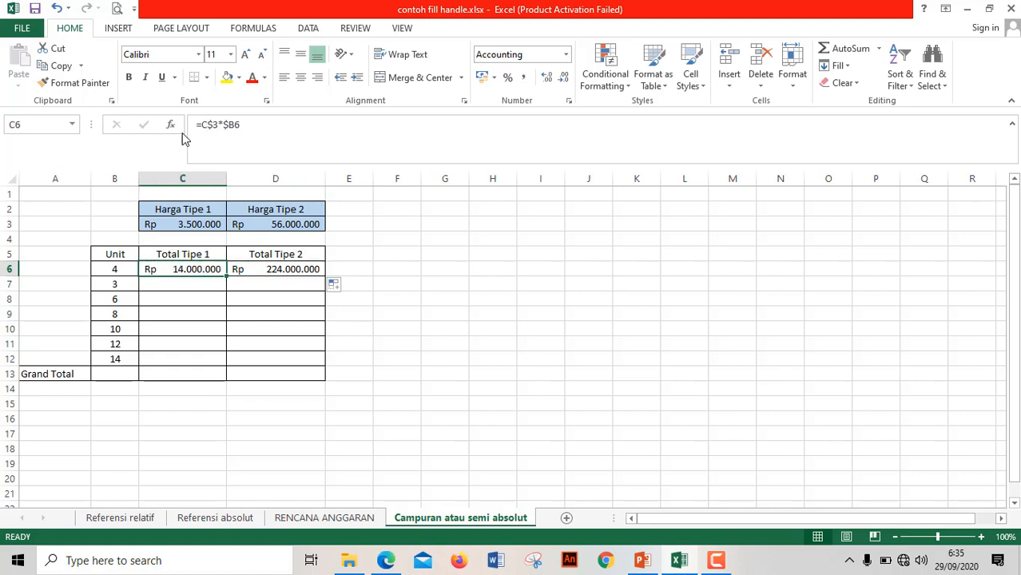
click(272, 270)
click(201, 270)
click(260, 270)
click(195, 267)
- Fill the formulas in C6:D6 down through row 12 for all remaining units
drag(201, 269, 256, 270)
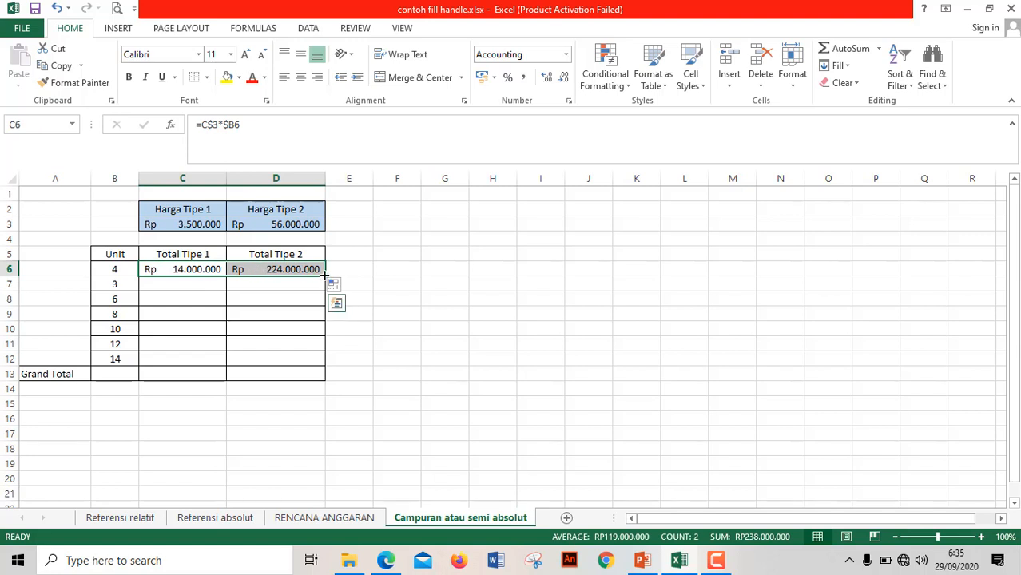
drag(318, 278, 332, 358)
drag(332, 367, 326, 361)
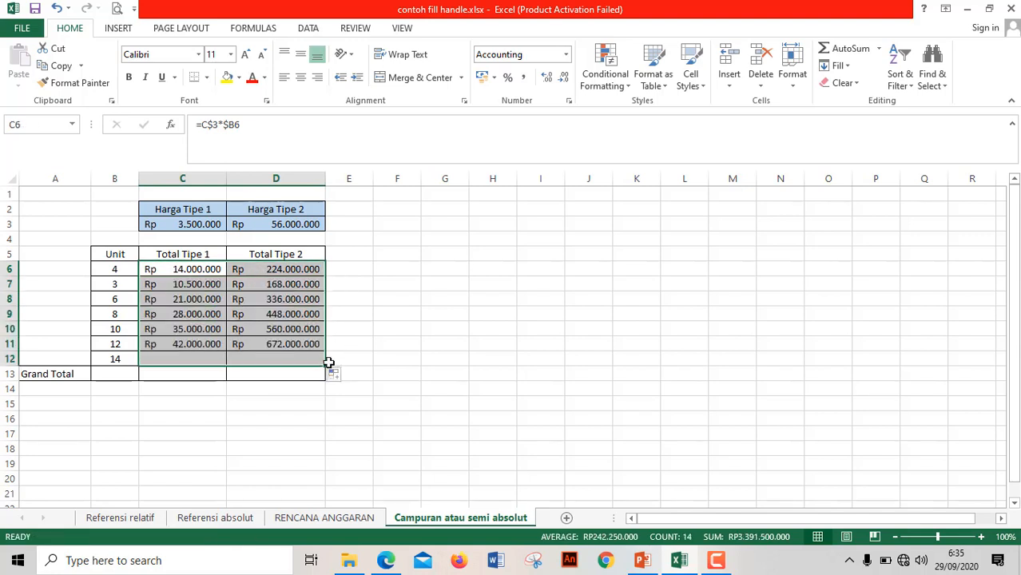
- Examine the filled formulas in C7:C12 and the cells they refer to, C3 and B6
click(187, 286)
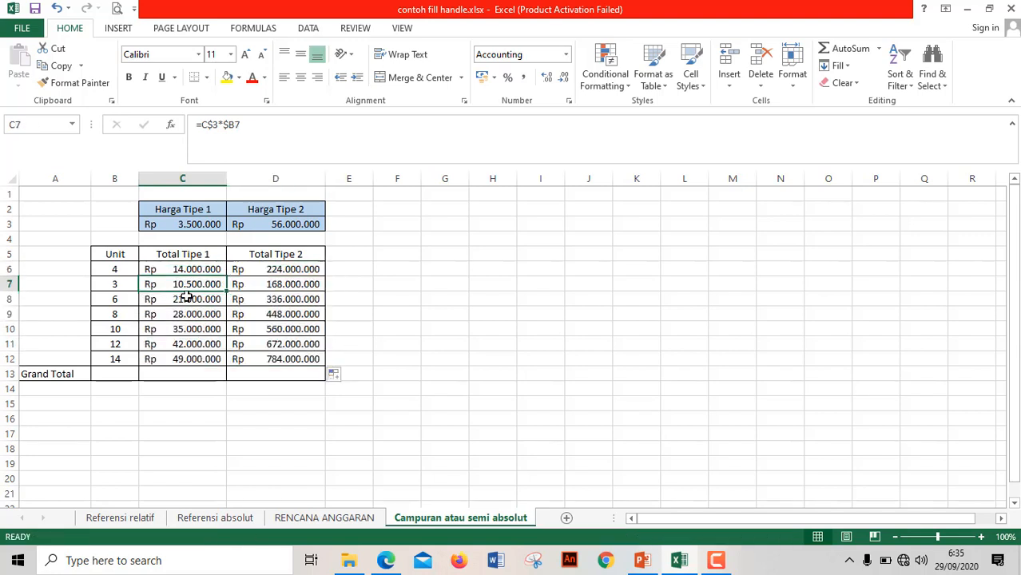
click(185, 298)
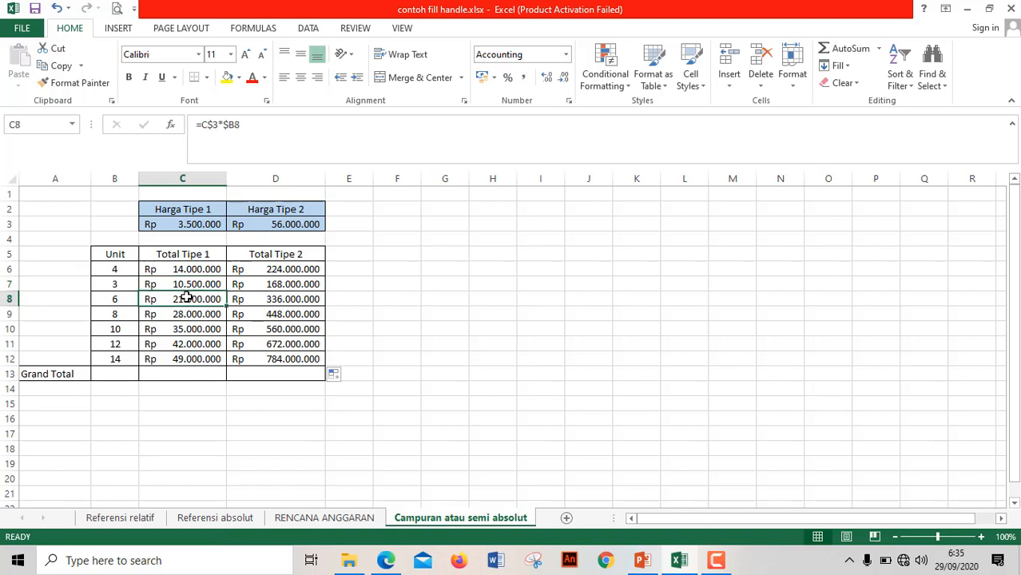
click(183, 314)
click(179, 328)
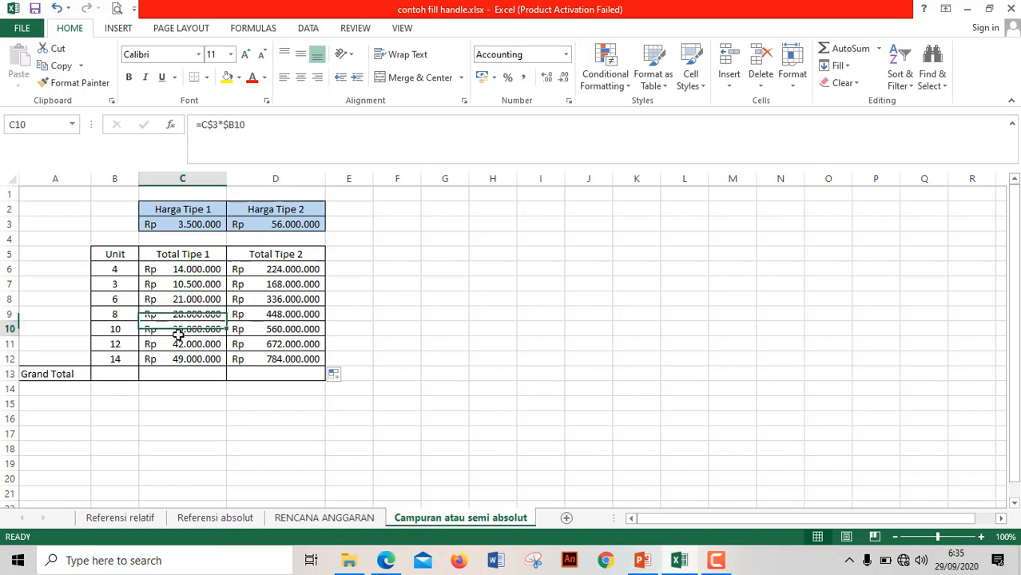
click(178, 344)
click(175, 359)
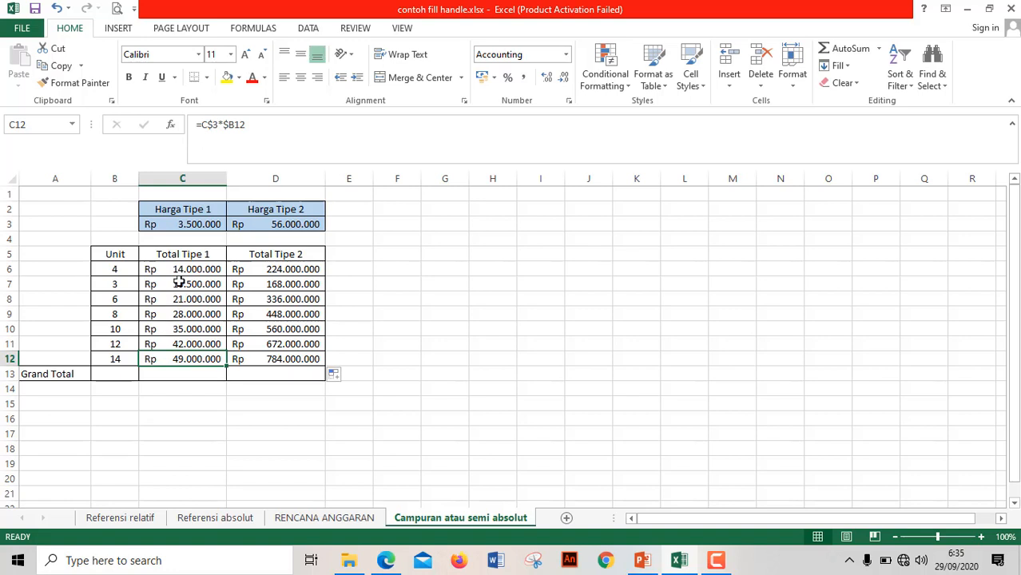
click(173, 224)
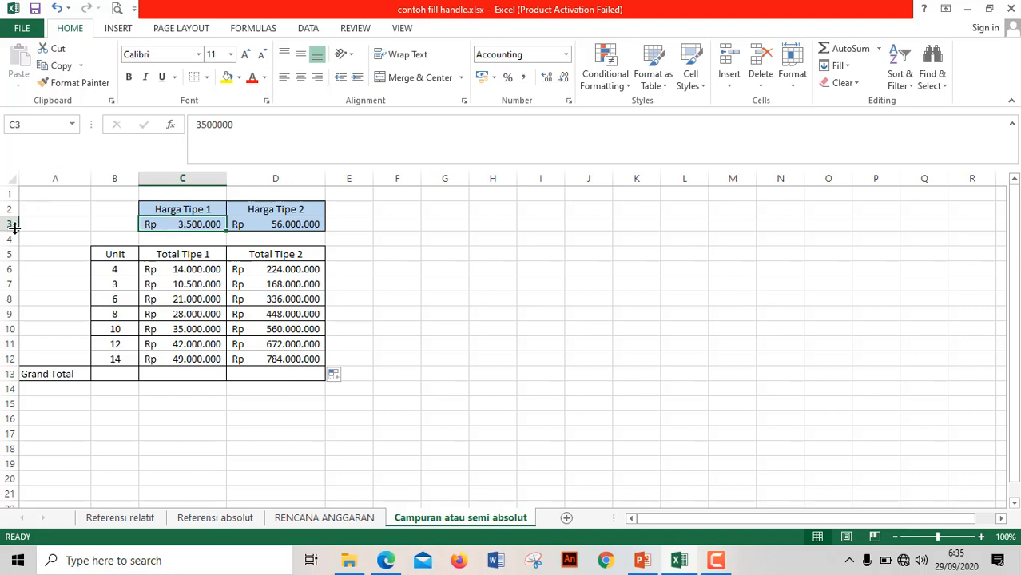
click(103, 269)
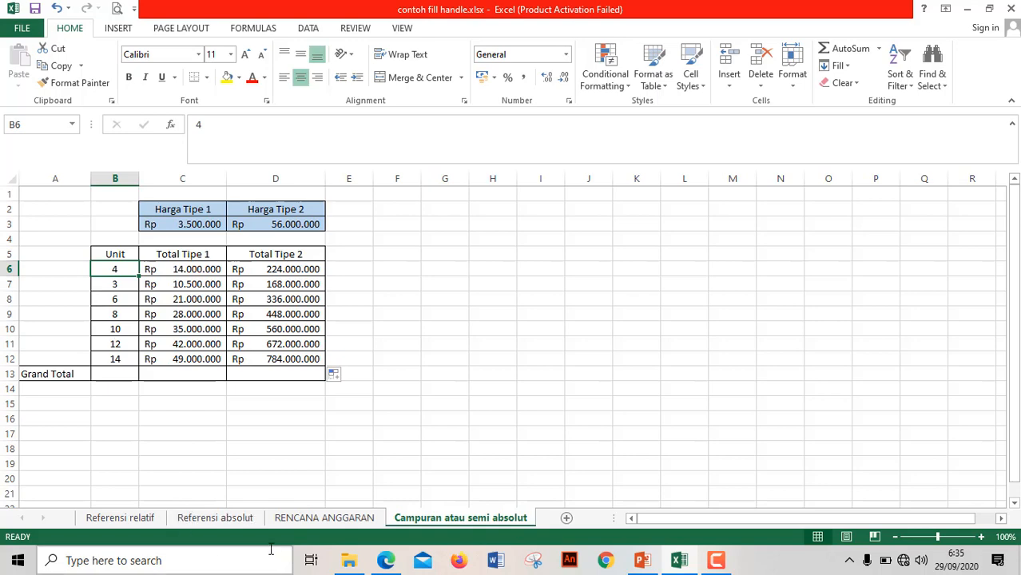
- Check the JUMLAH TOTAL cell G11 on the Referensi absolut sheet and clear the Tenda dan Penunjangnya total in C7 on RENCANA ANGGARAN
click(210, 520)
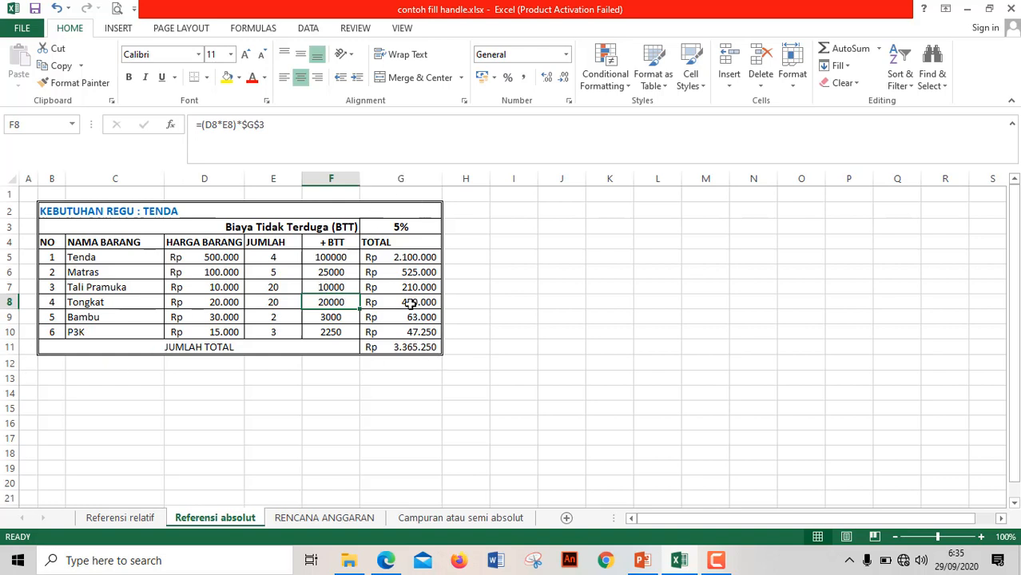
key(ctrl)
click(418, 349)
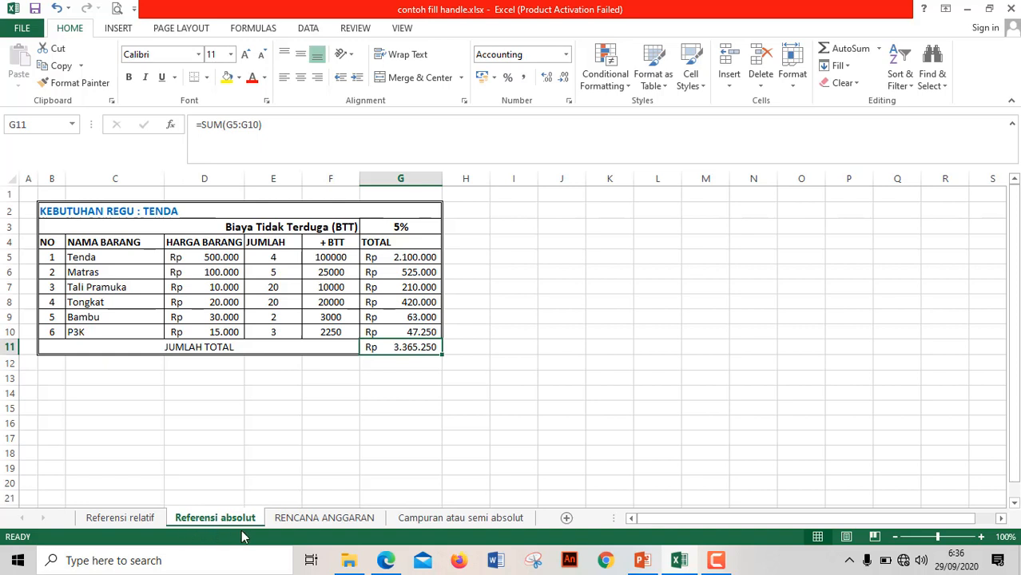
click(339, 519)
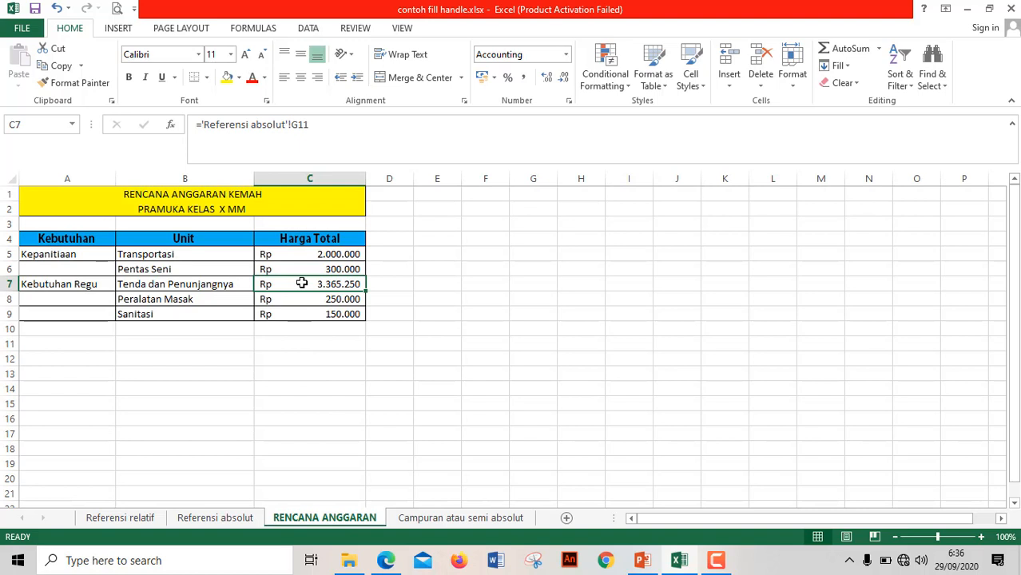
key(Delete)
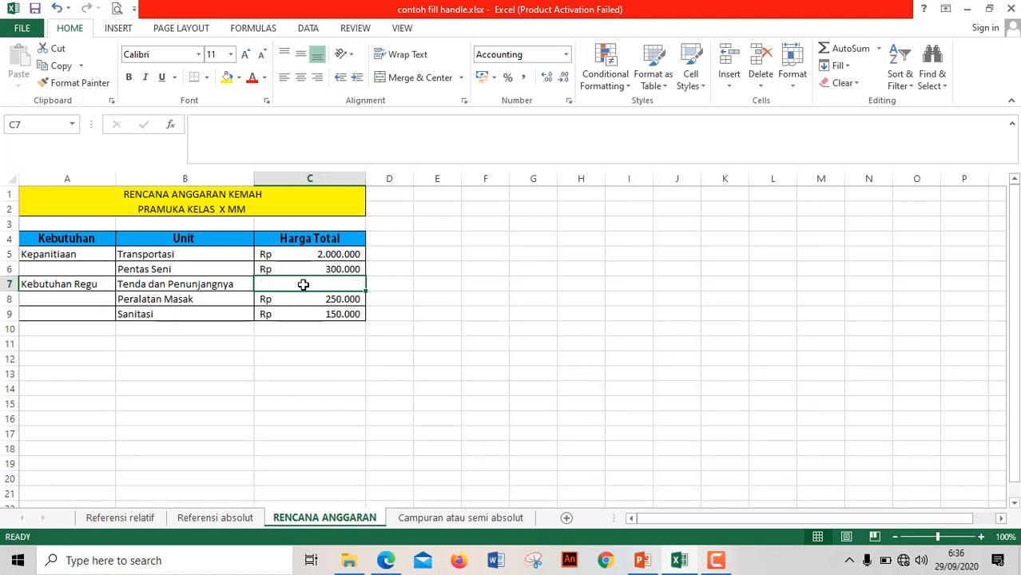
- Try to link C7 to the tent total with the formula ='Rerefensi absolut'!G11, without choosing a source file
text(=)
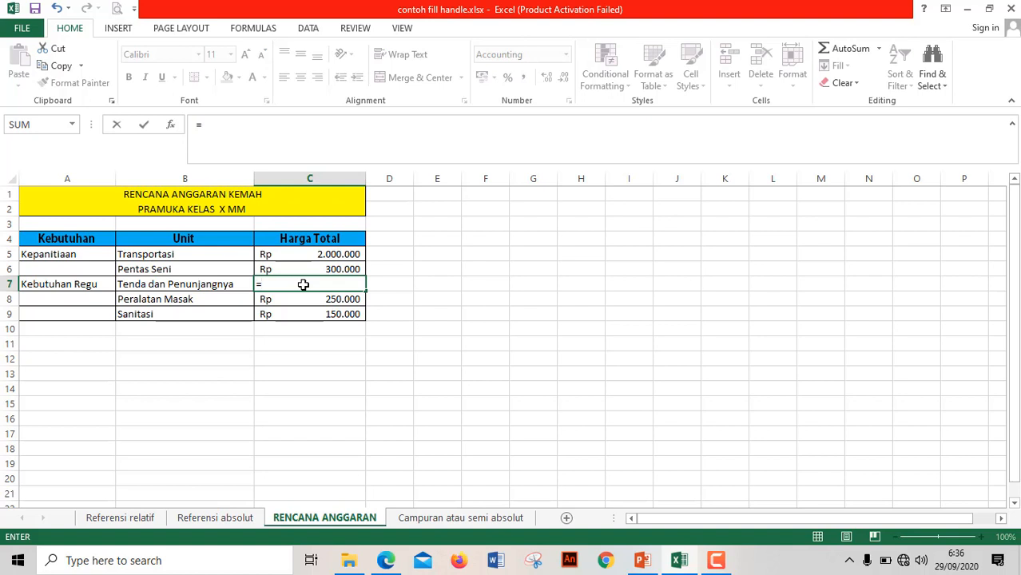
text(')
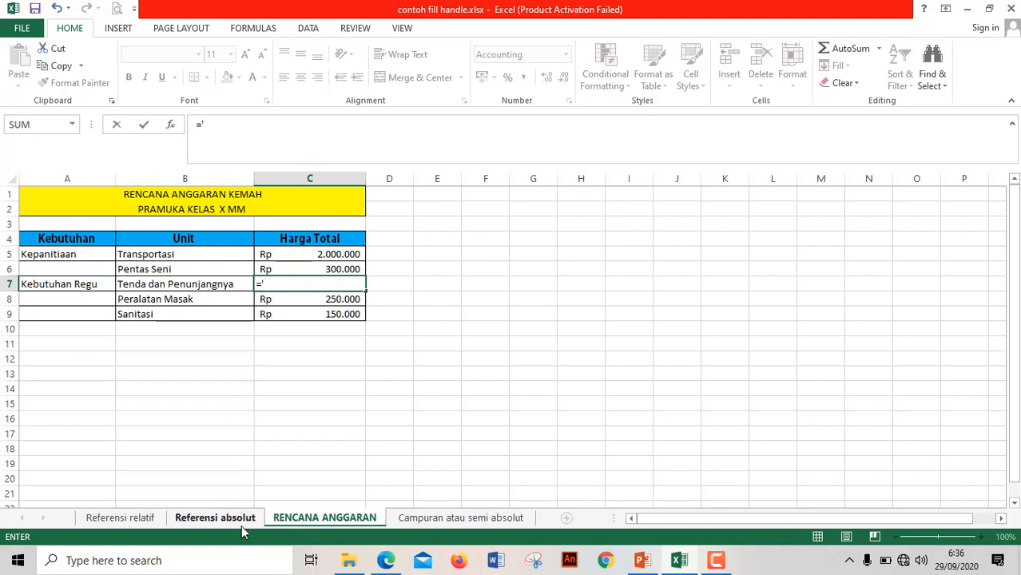
text(Rerefensi)
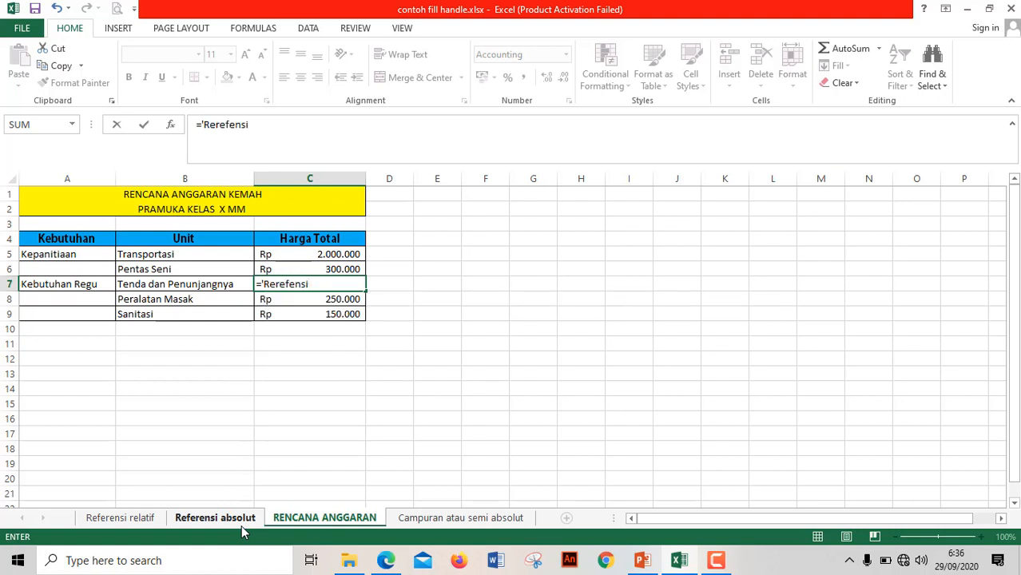
text( absolut)
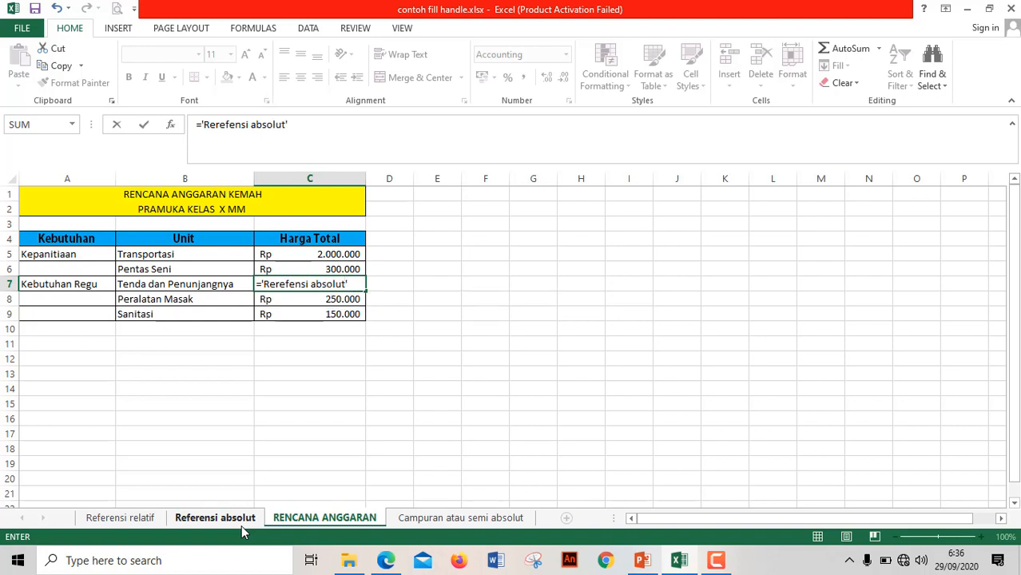
text('!G11)
key(Return)
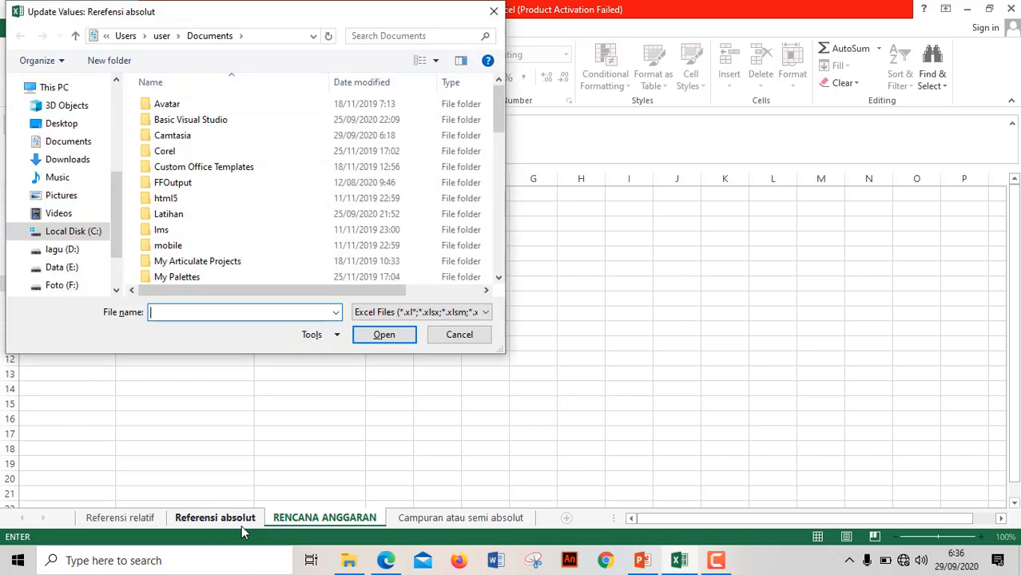
click(460, 336)
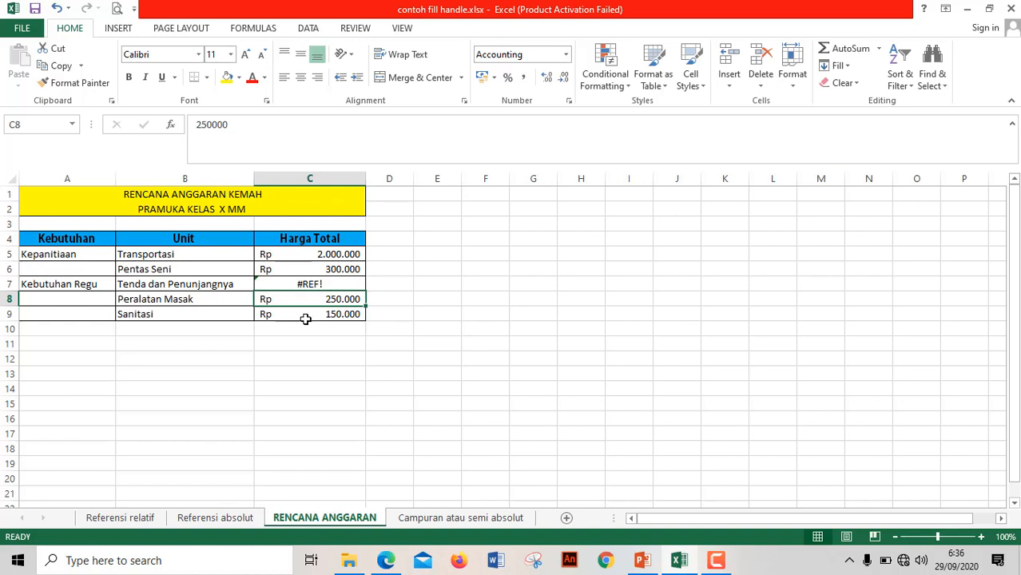
- Replace the entry in C7 with the cross-sheet formula ='Referensi absolut'!G11
click(308, 281)
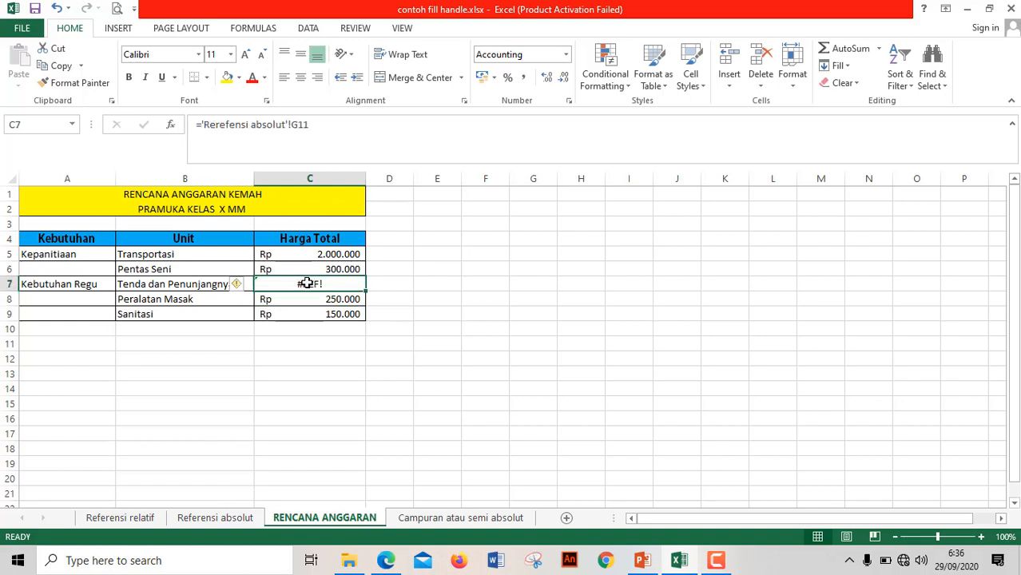
key(Delete)
text(=')
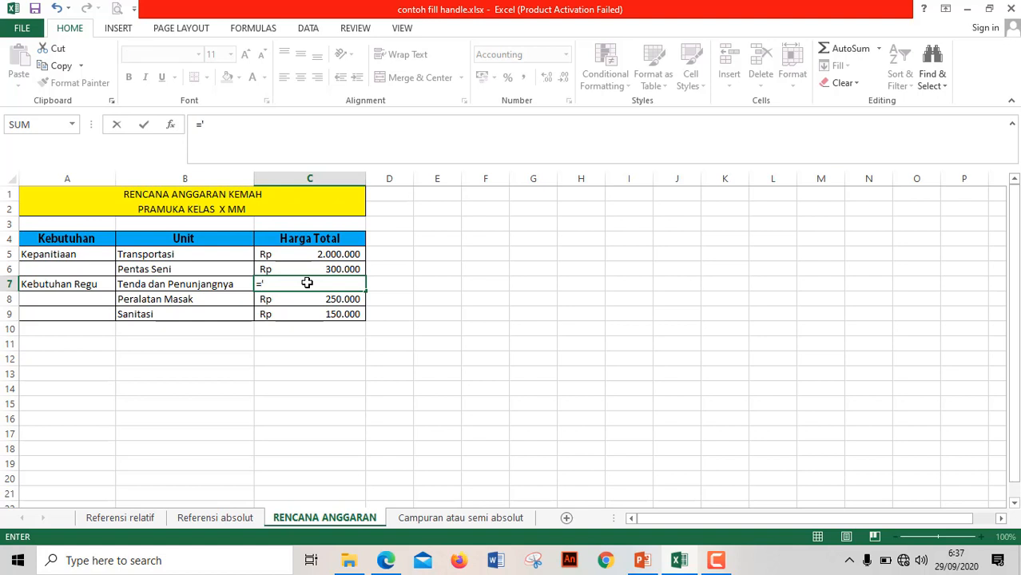
text(Referensi)
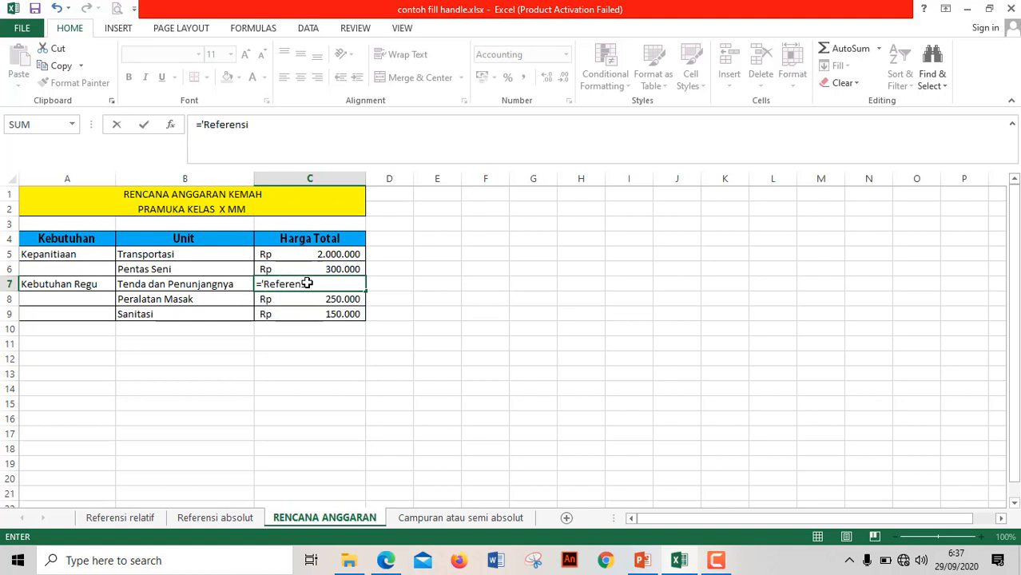
text( abs)
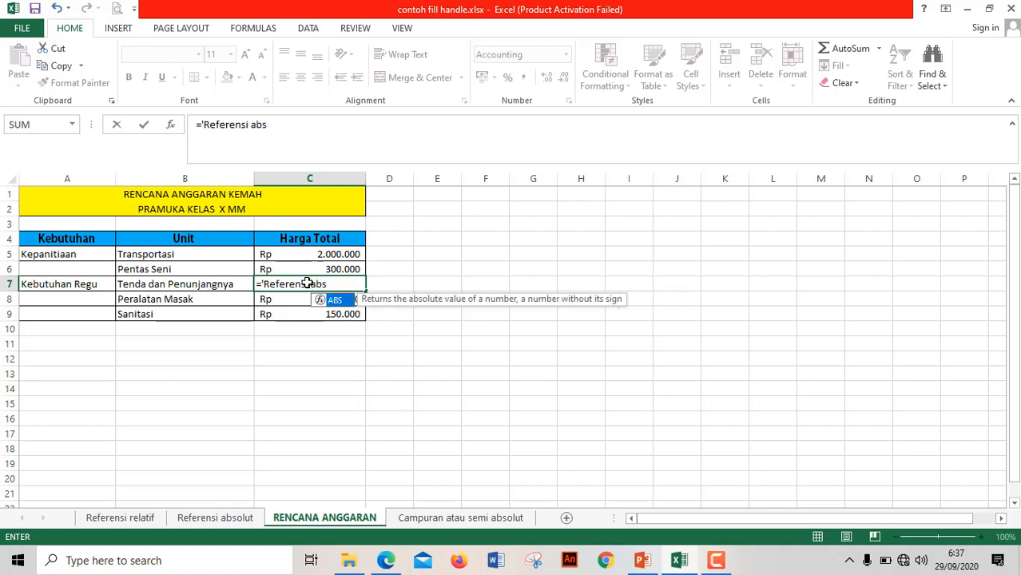
text(olut)
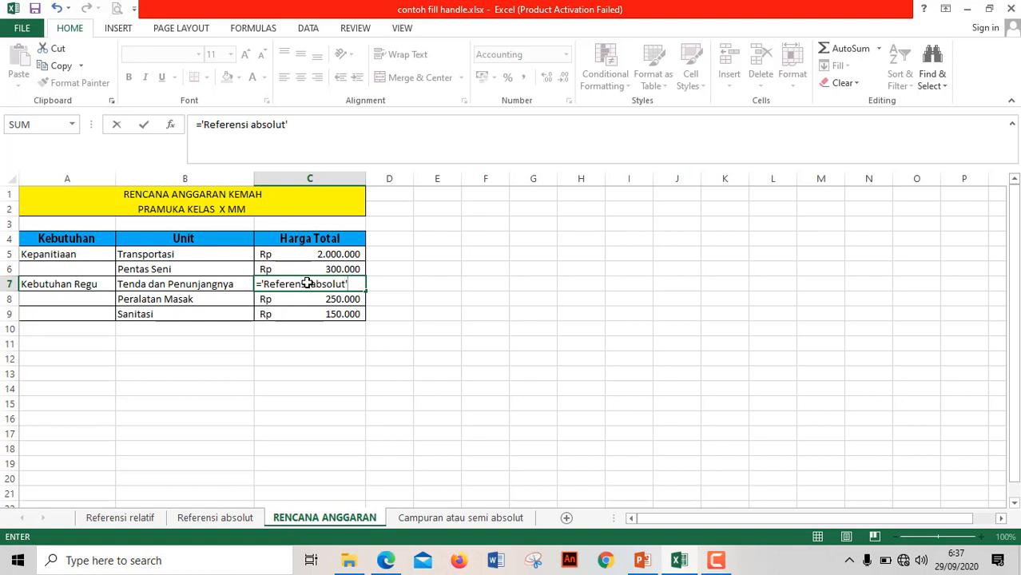
text(!G11)
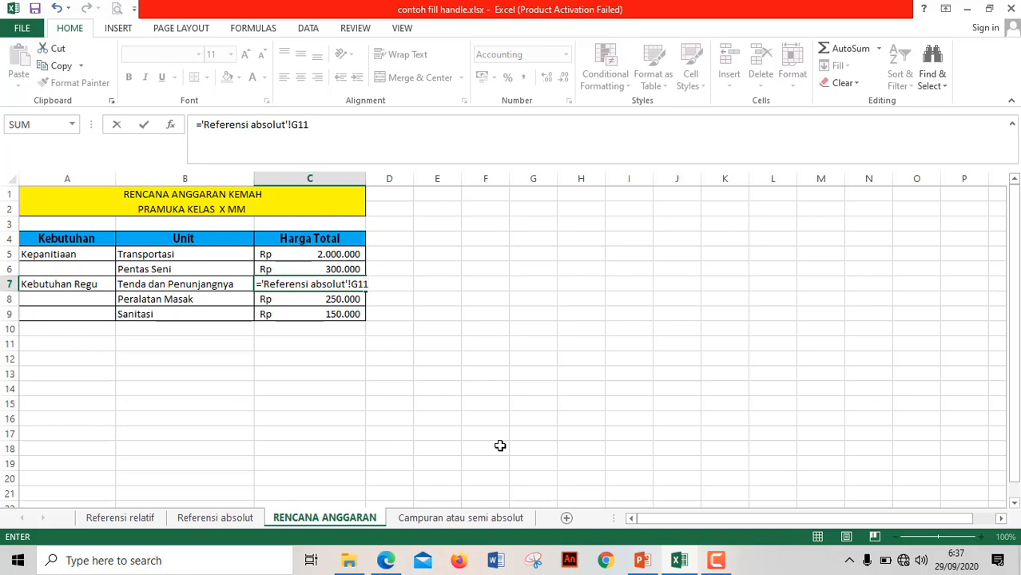
key(Return)
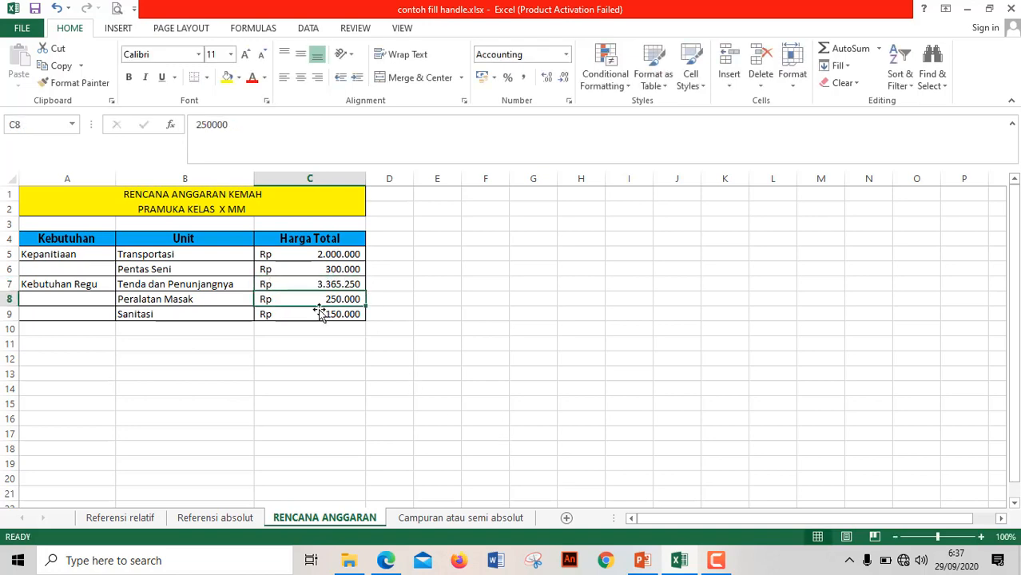
- Compare the linked cell C7 with its source G11 on Referensi absolut, and return to the Campuran atau semi absolut sheet
click(309, 281)
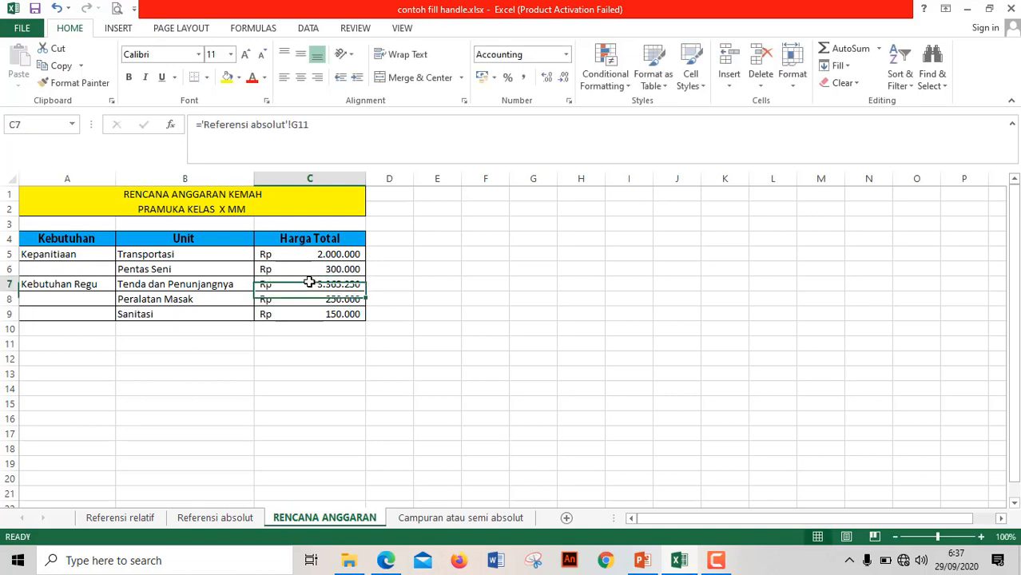
click(208, 519)
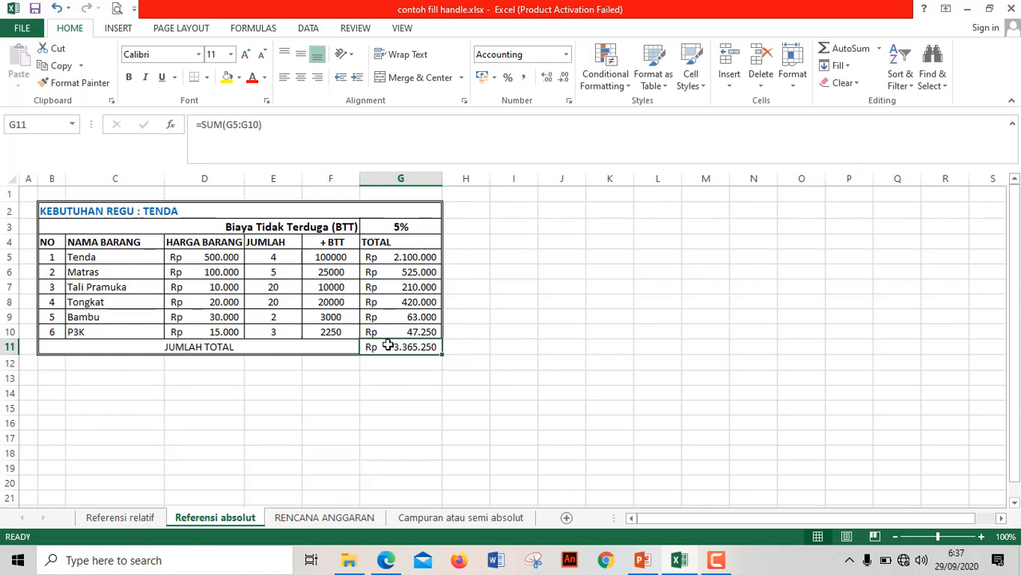
click(331, 520)
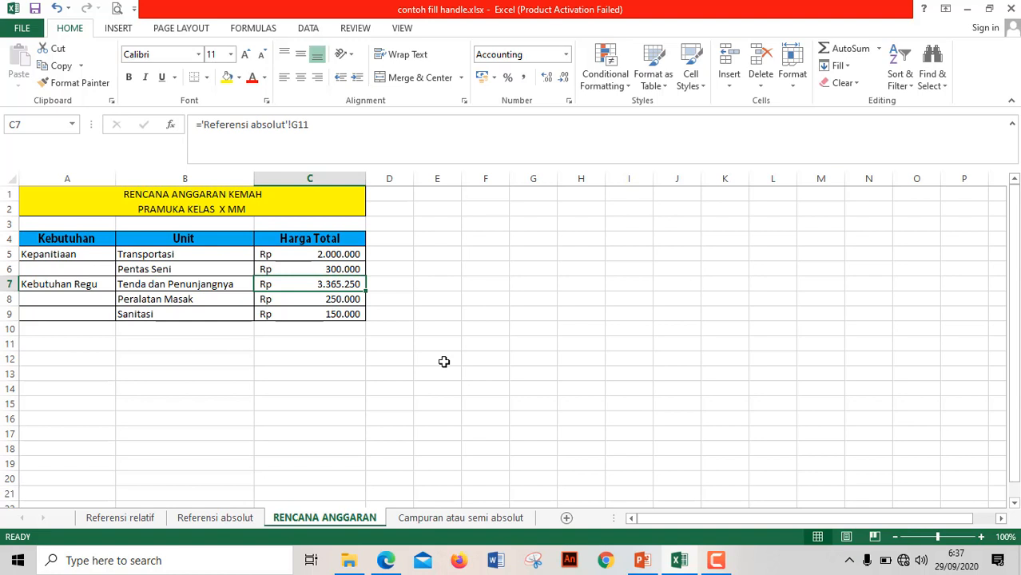
click(463, 521)
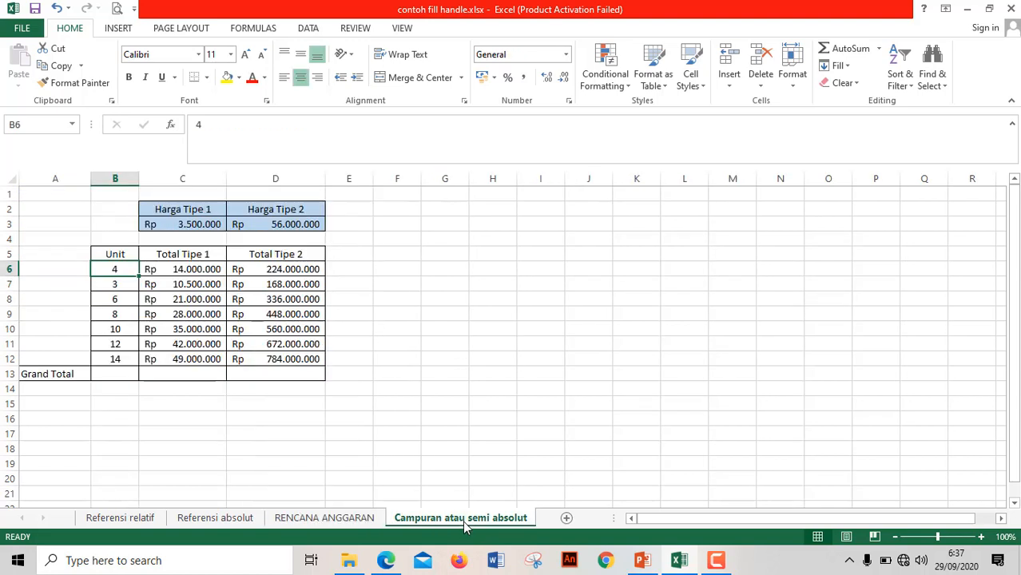